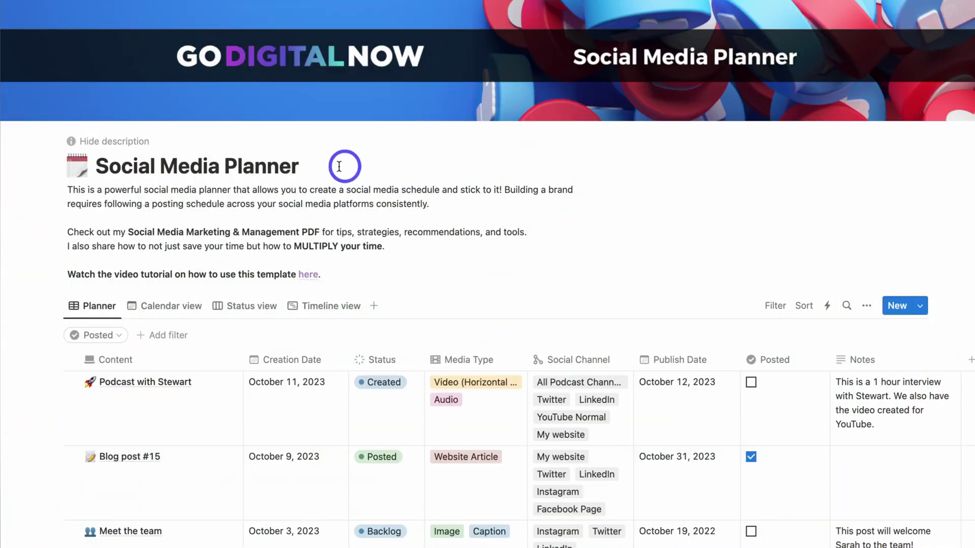
- Tag the Podcast with Stewart entry's Media Type with Image
scroll(473, 242, down, 5)
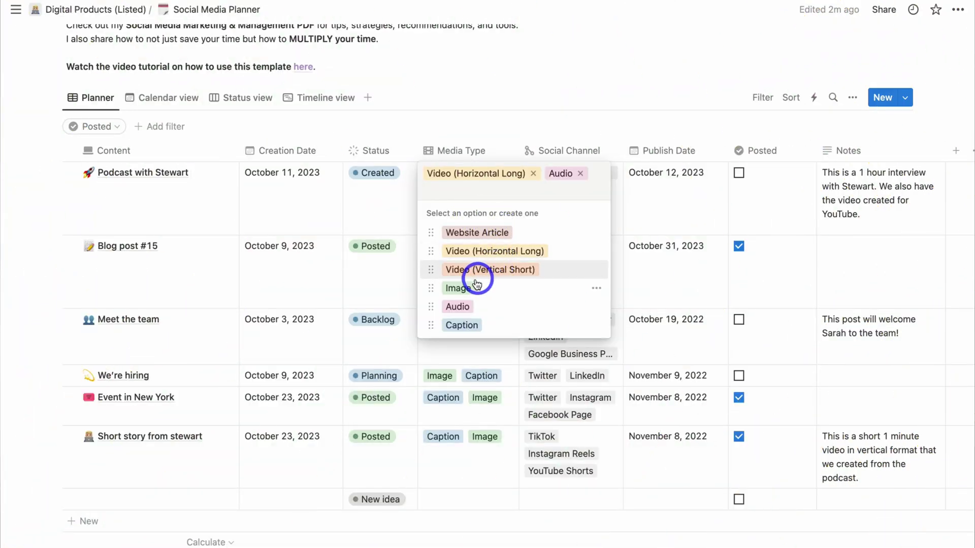
click(474, 288)
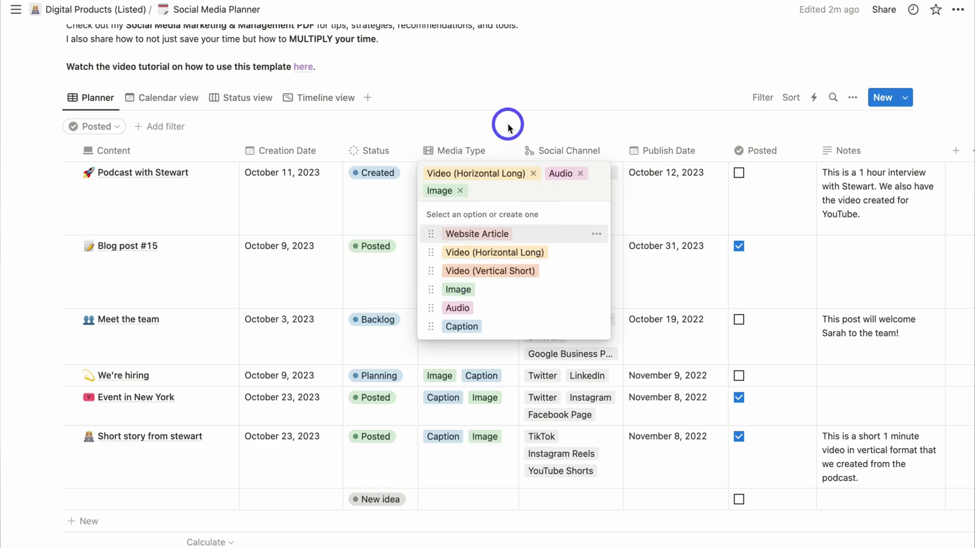
click(581, 184)
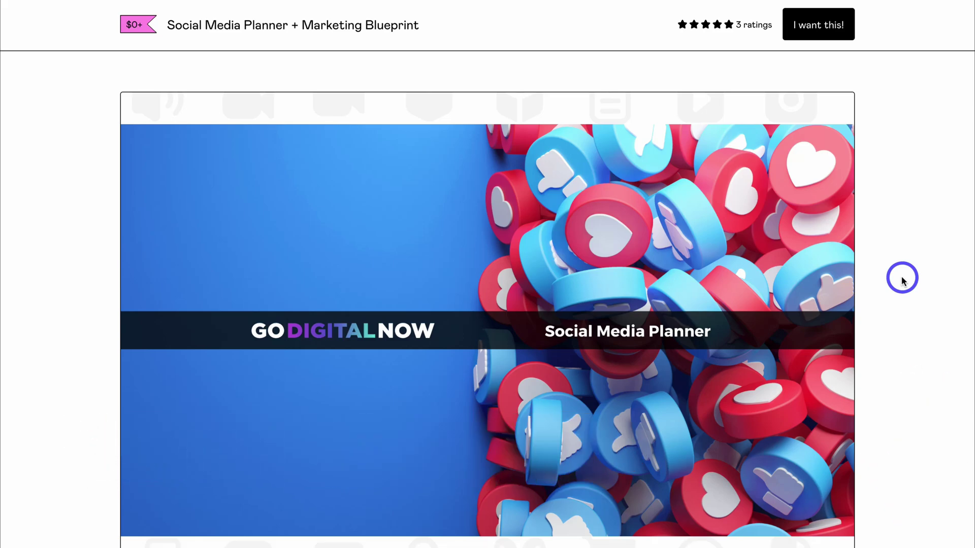
- Name a fair price of 0 for the Social Media Planner + Marketing Blueprint and proceed to checkout
scroll(901, 278, down, 10)
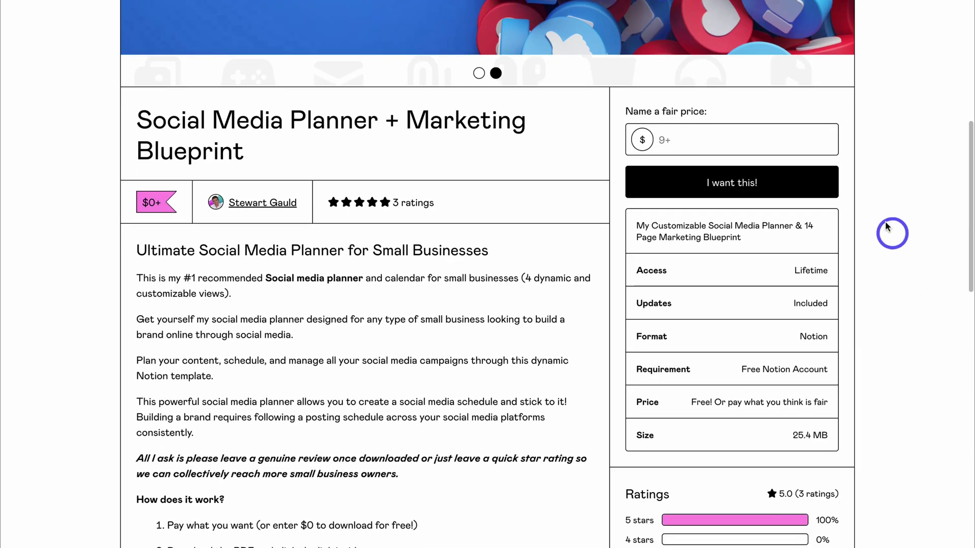
click(739, 138)
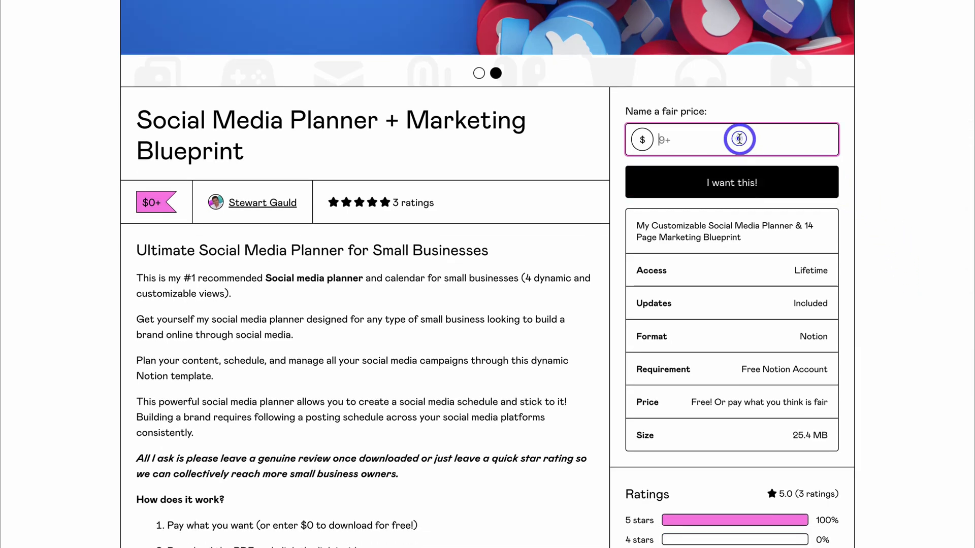
text(0)
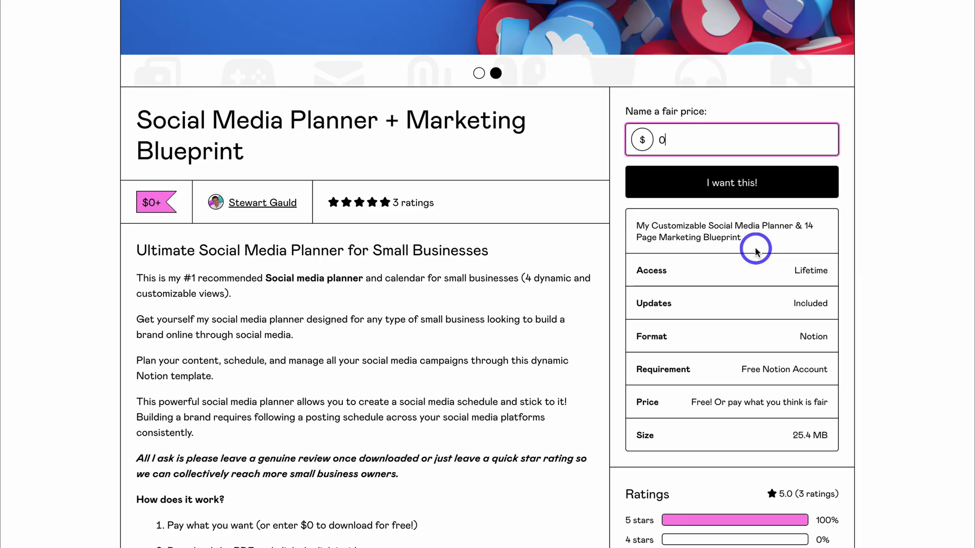
click(787, 190)
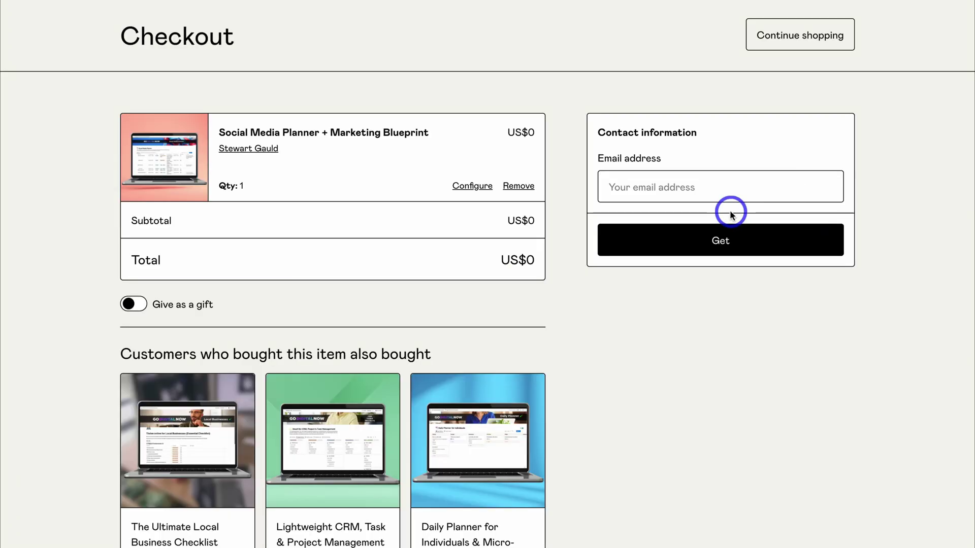
- Enter a contact e-mail address and submit the free US$0 checkout
click(707, 187)
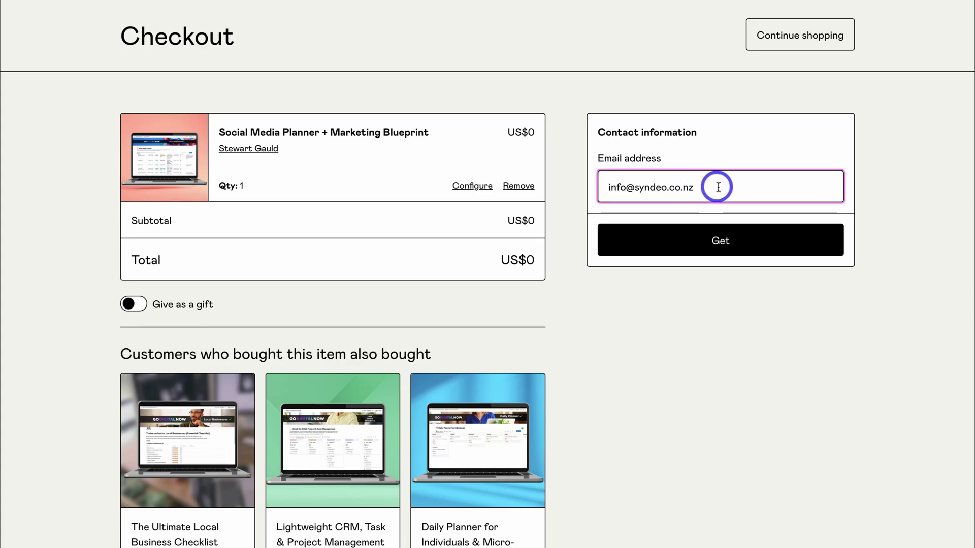
click(737, 240)
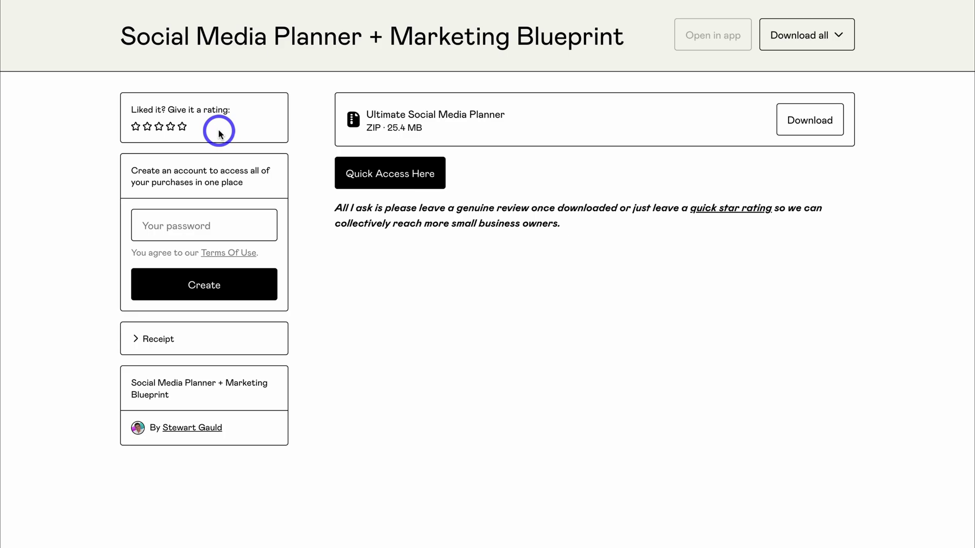
- Open the template's public Notion page via the download page's 'Quick Access Here' link
click(396, 178)
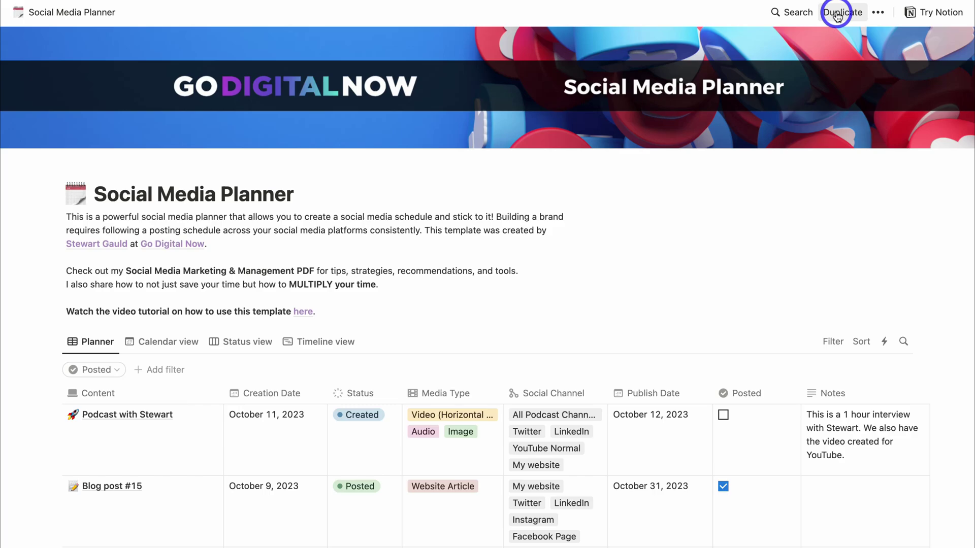
- Copy the public Social Media Planner page into your own workspace under Marketing
click(837, 15)
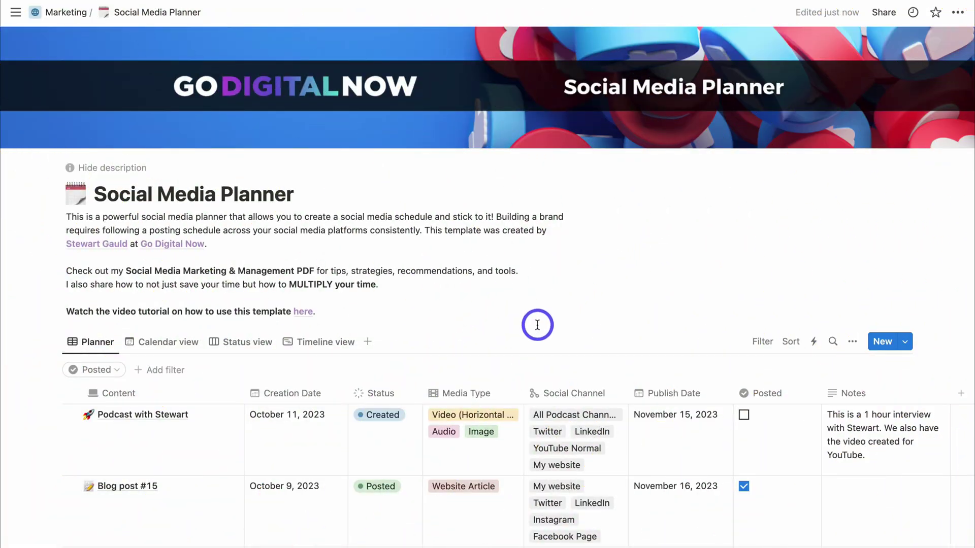
scroll(537, 325, down, 5)
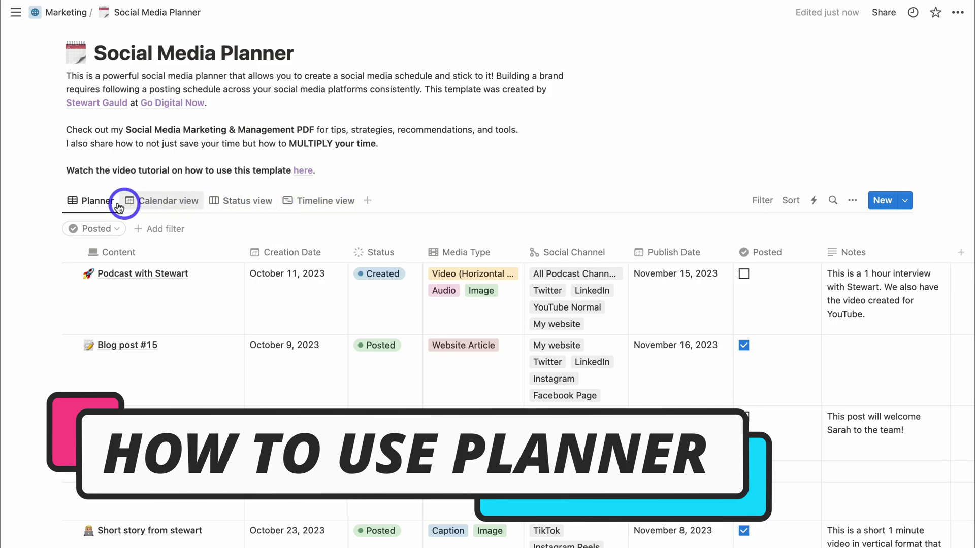
- Retitle the first Planner entry from Podcast with Stewart to 'New Product Introduction Video'
click(100, 202)
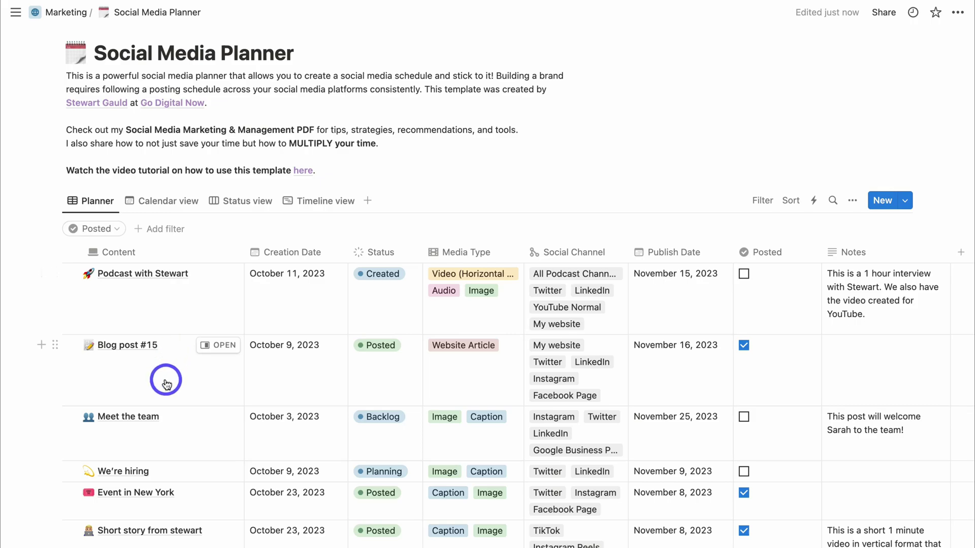
click(165, 307)
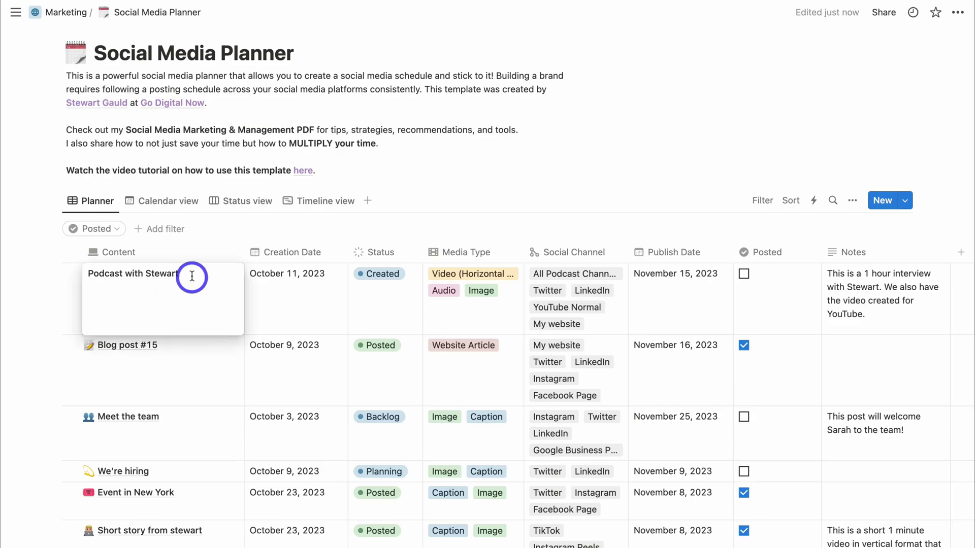
drag(178, 274, 87, 274)
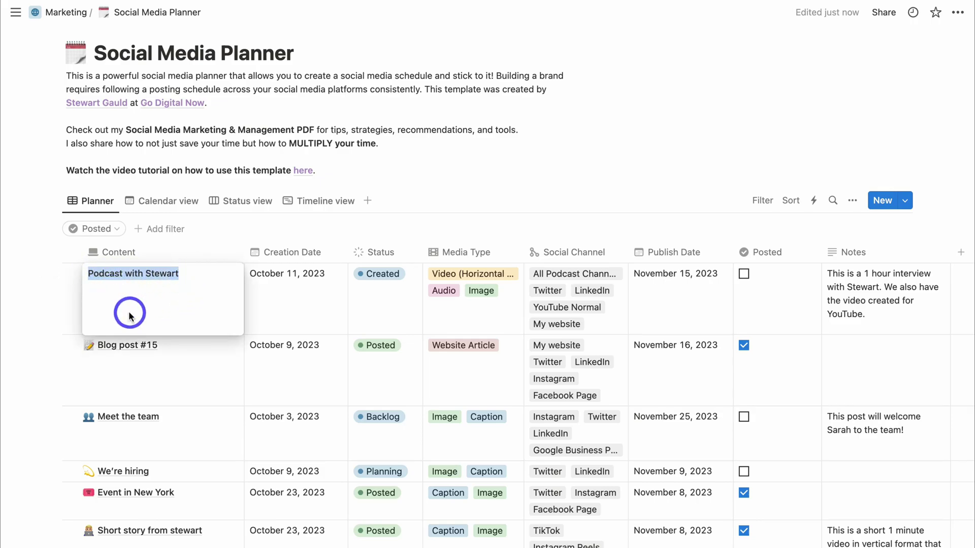
text(New Product Introduction Video)
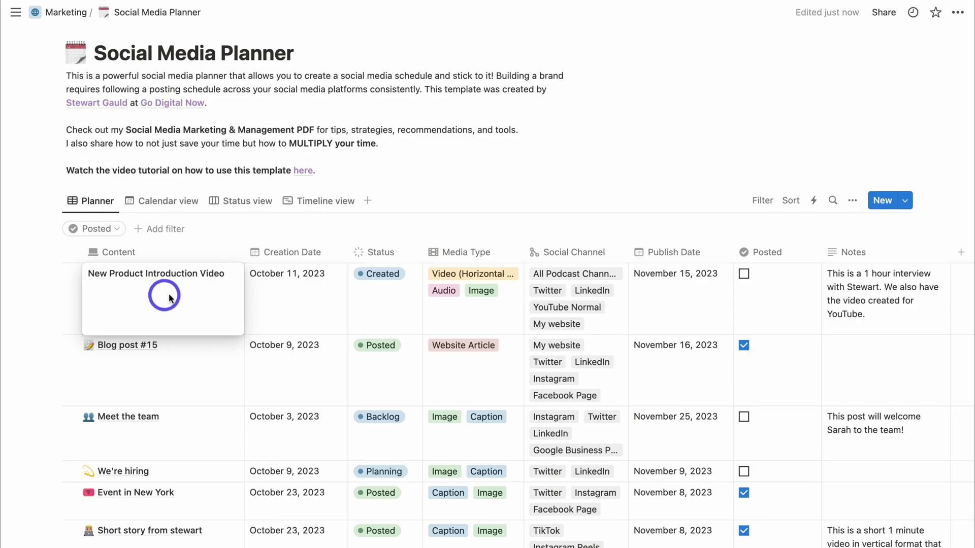
click(297, 299)
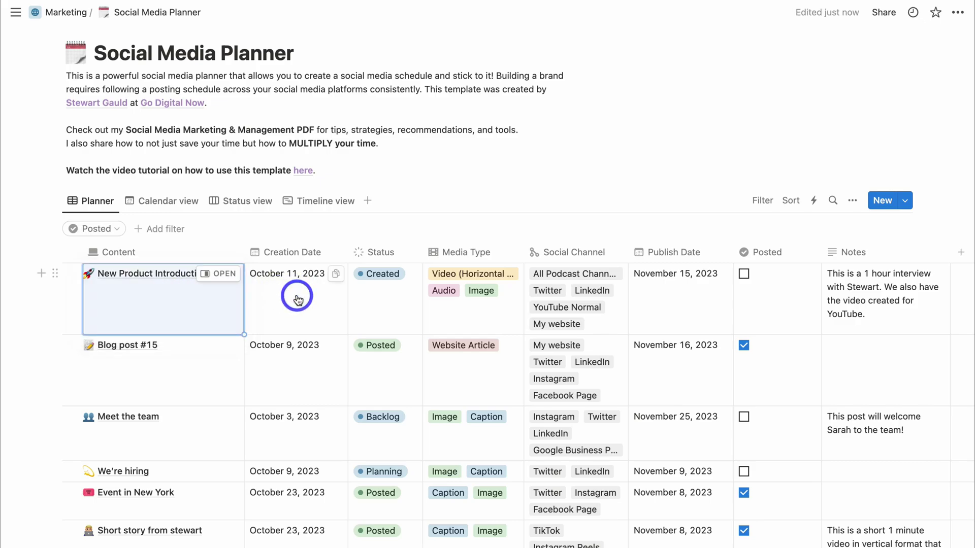
- Set that entry's Creation Date to October 9, 2023
click(297, 298)
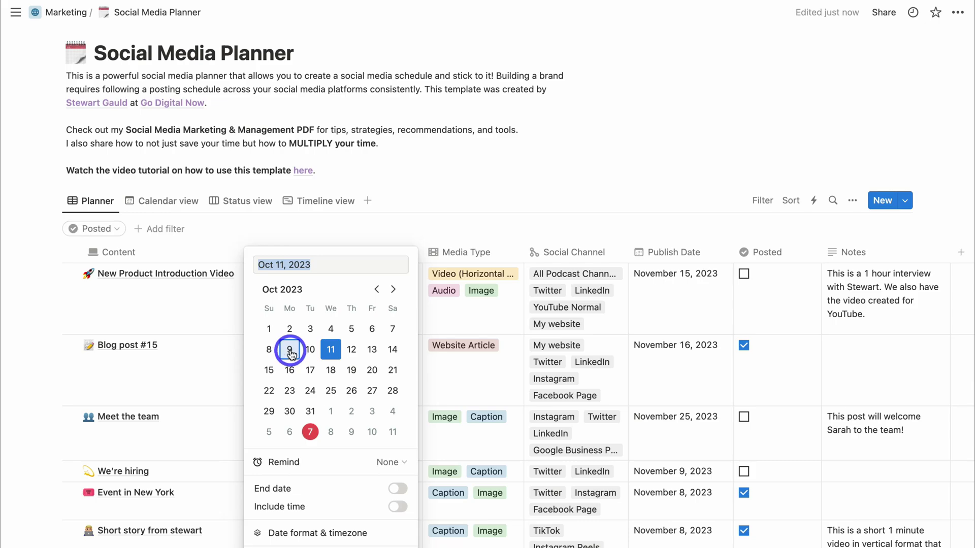
click(290, 355)
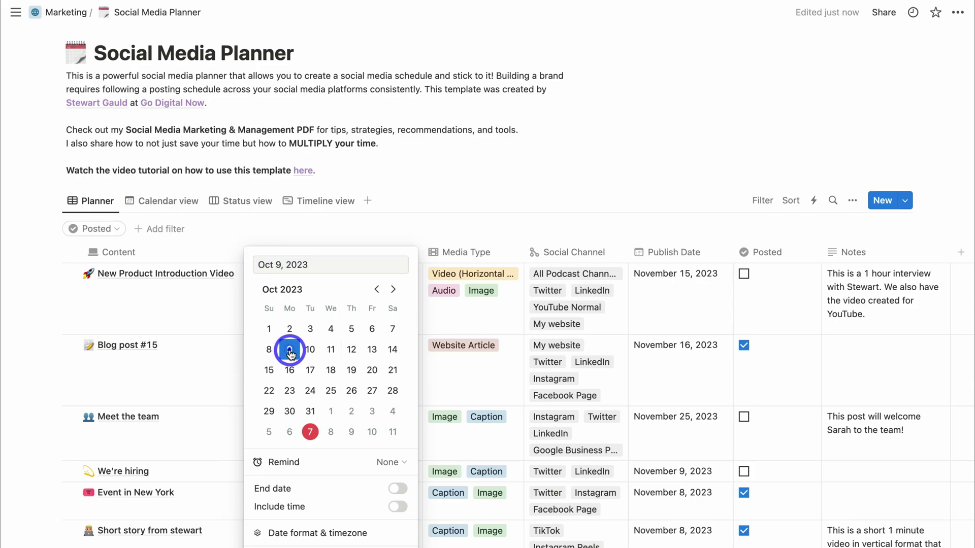
click(280, 233)
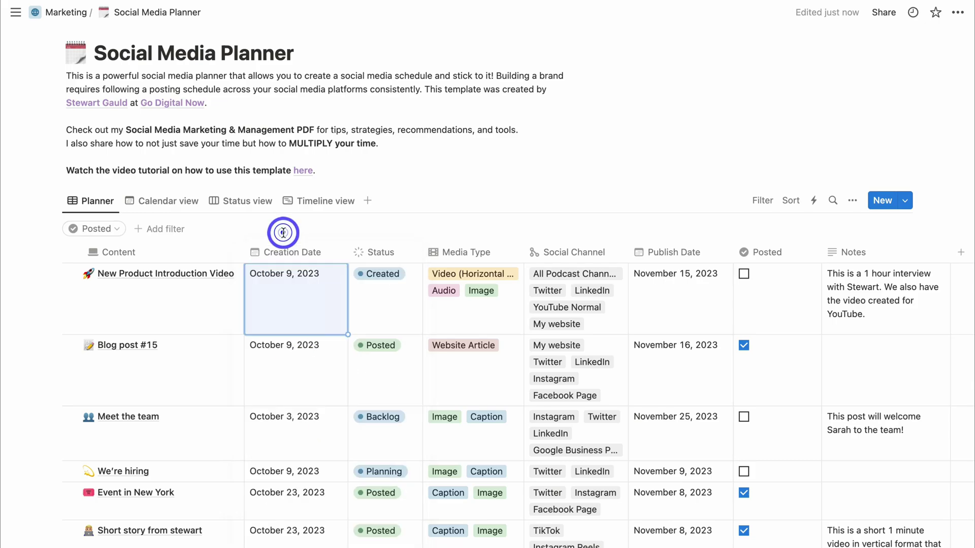
- Set Status to Planning and replace Image, Video (Horizontal Long) and Audio with Video (Vertical Short)
click(382, 299)
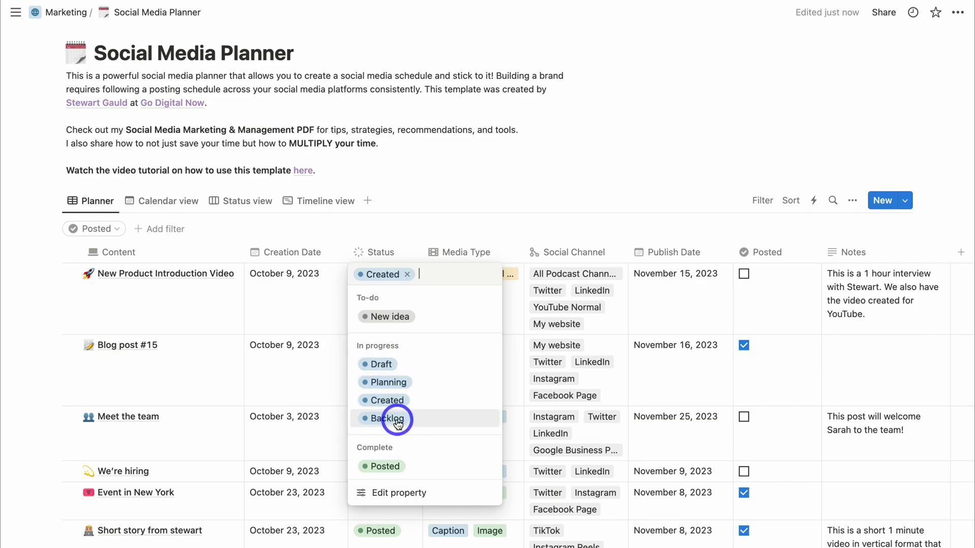
click(396, 387)
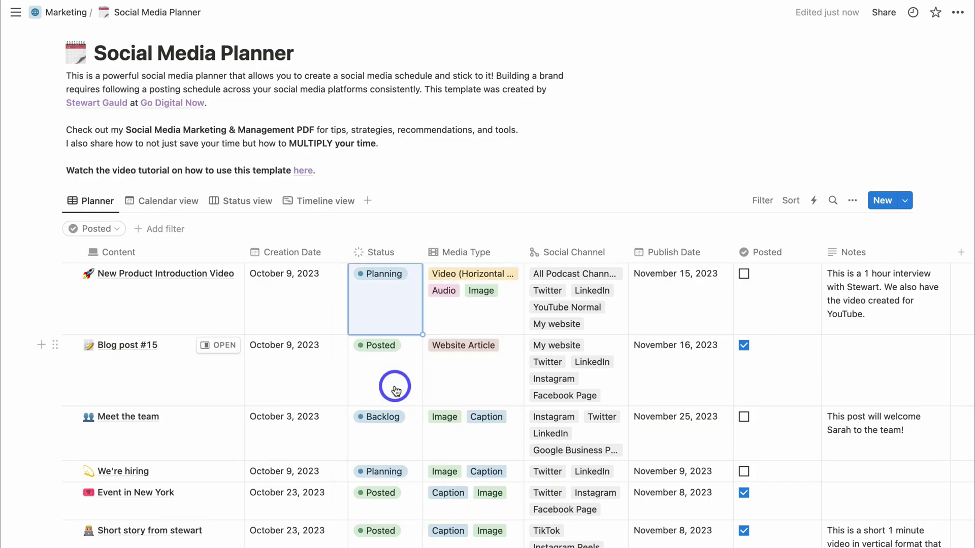
click(470, 311)
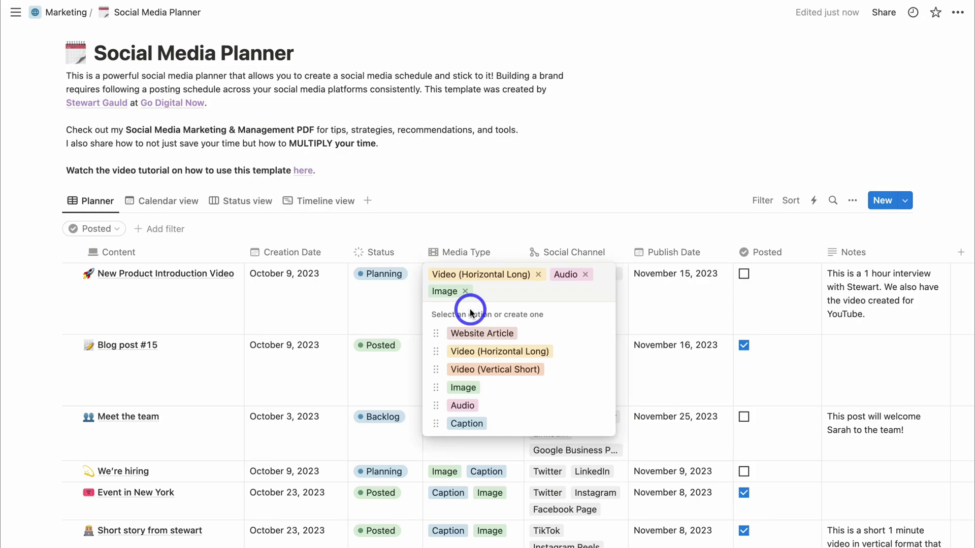
click(465, 291)
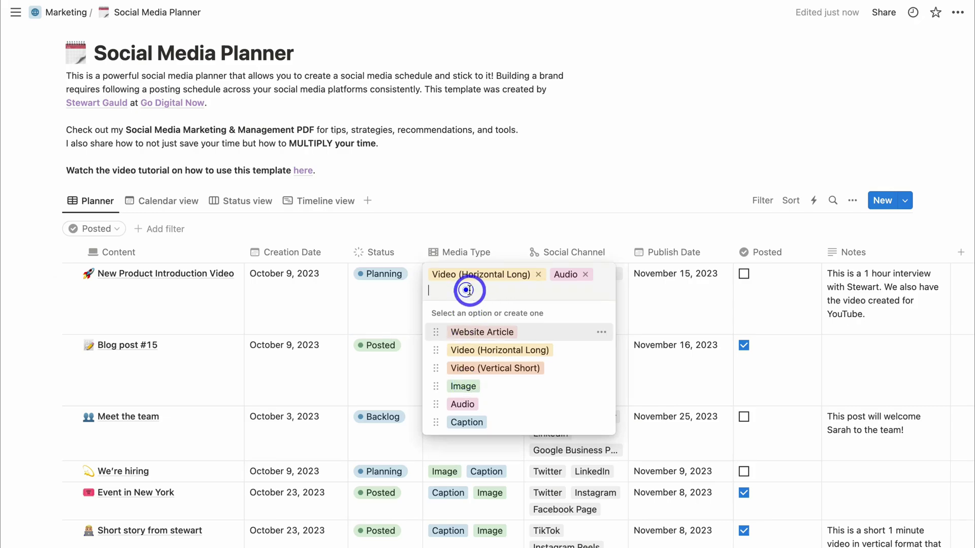
click(538, 274)
click(465, 274)
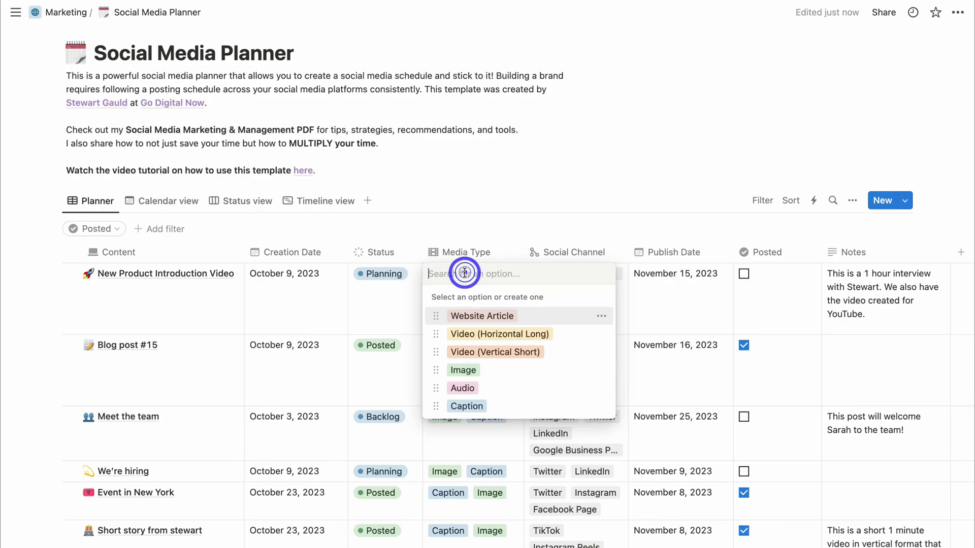
click(508, 357)
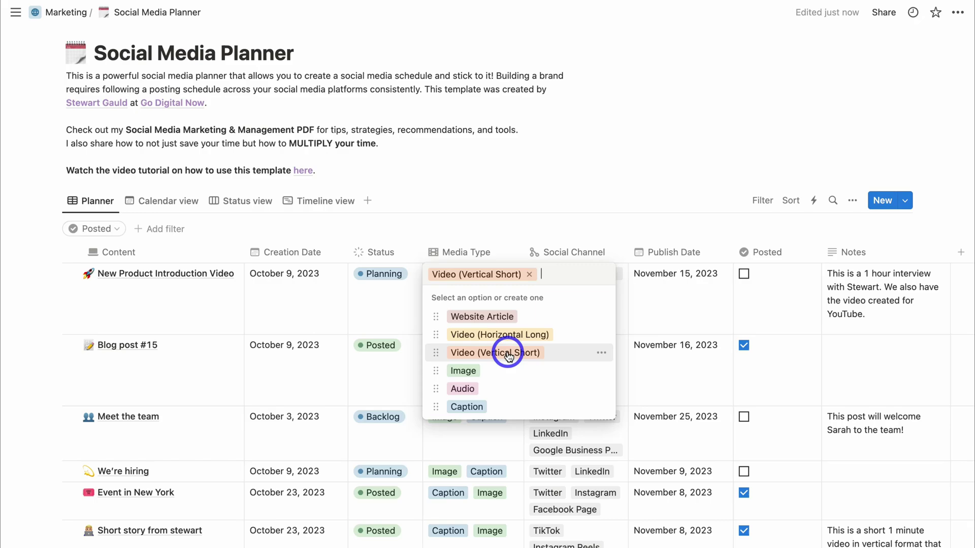
click(501, 233)
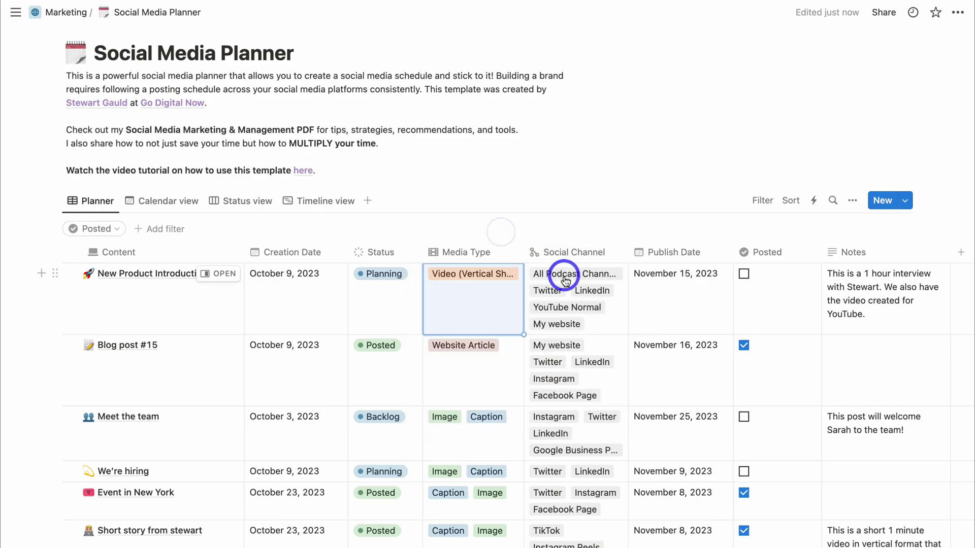
- Clear all five existing tags from the entry's Social Channel field
click(576, 292)
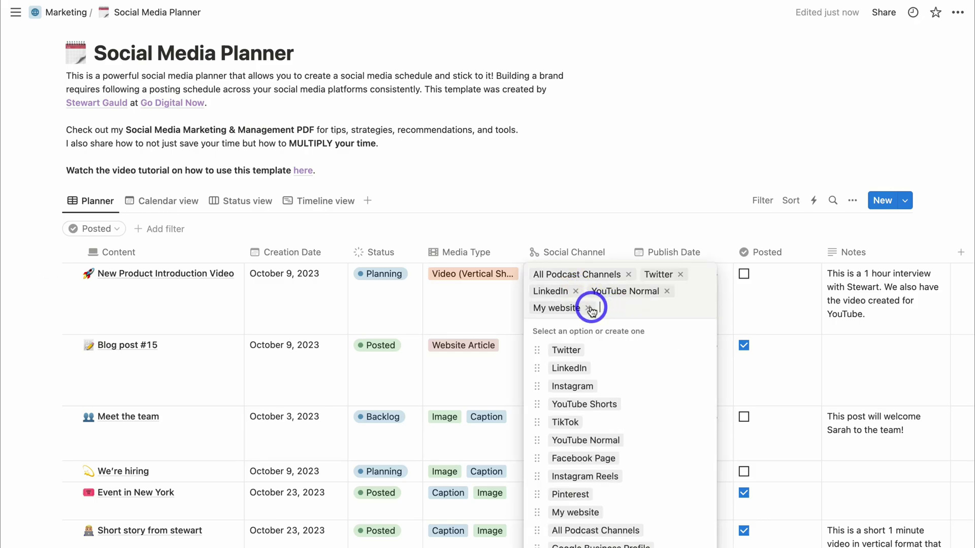
click(589, 308)
click(575, 291)
click(606, 291)
click(628, 274)
click(573, 274)
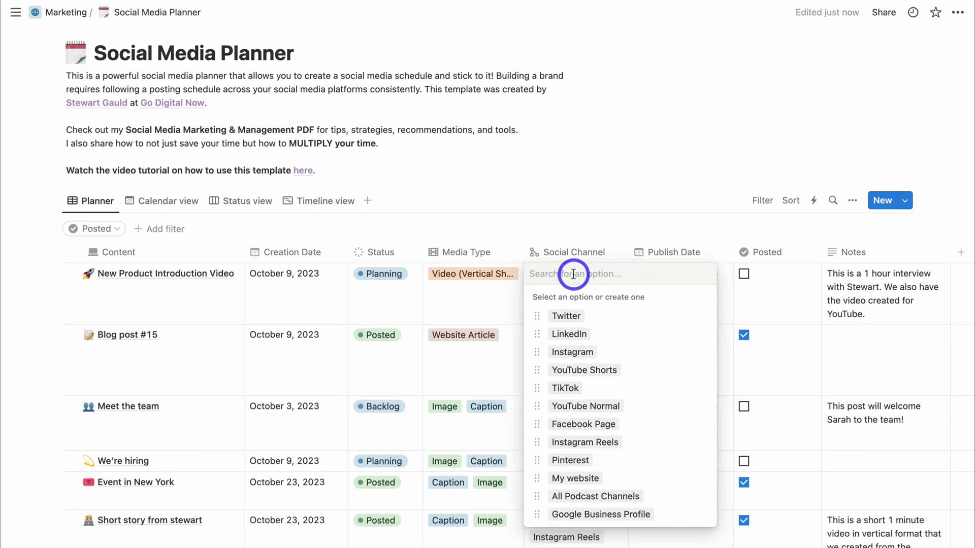
- Add YouTube Shorts, TikTok and Instagram Reels as the entry's social channels
click(575, 372)
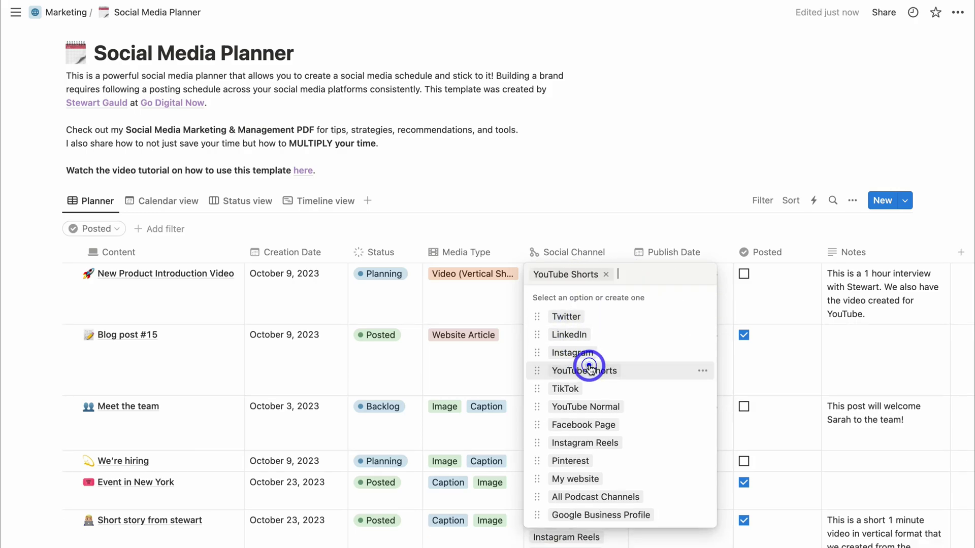
click(573, 391)
click(602, 443)
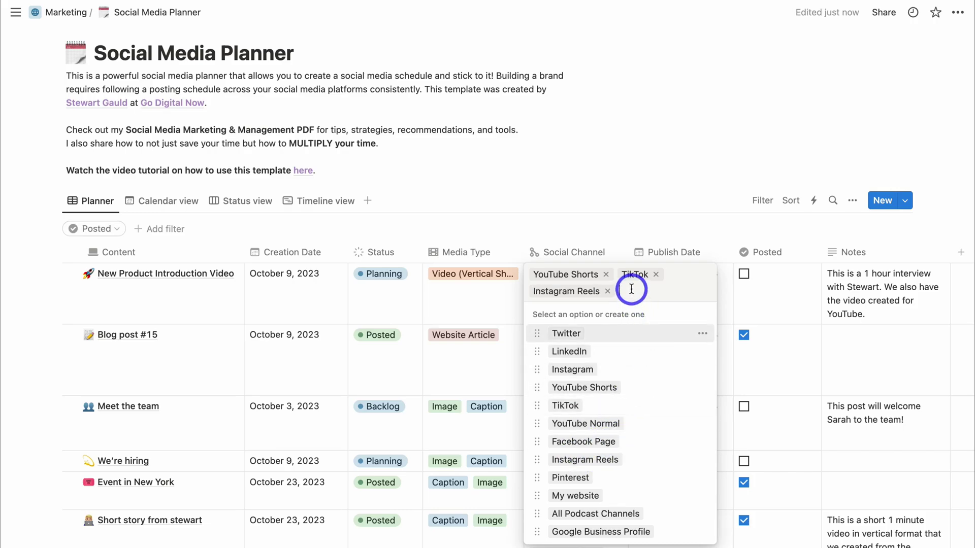
click(703, 333)
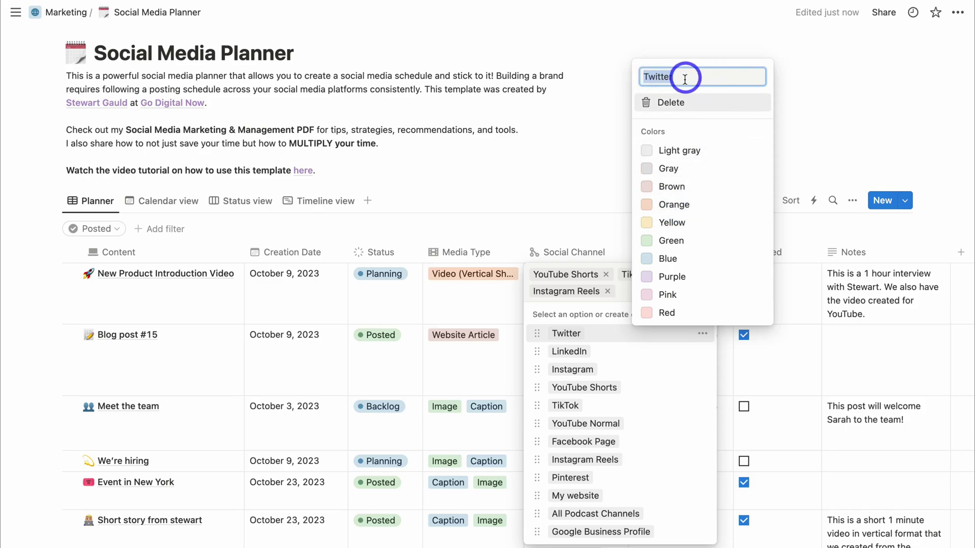
click(581, 192)
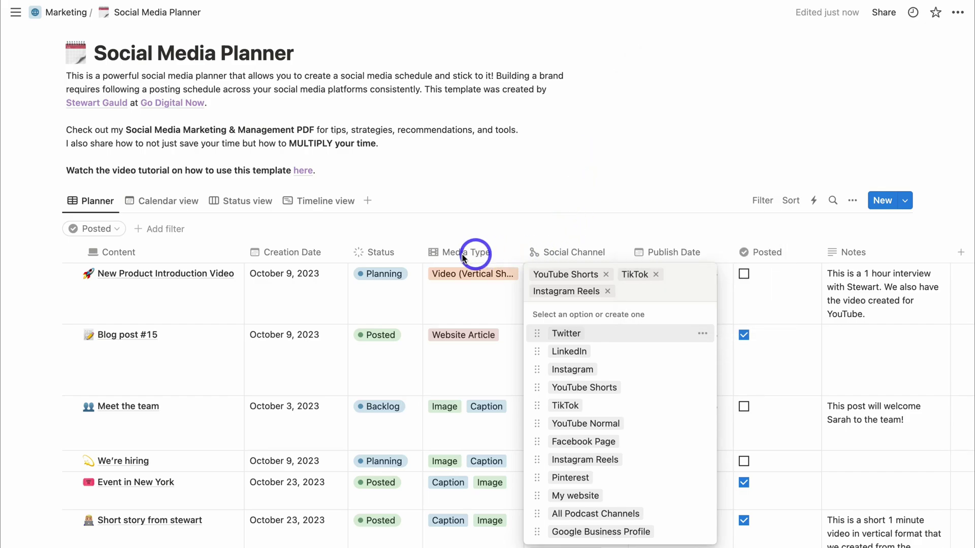
- Inspect the Status property's settings and name, then close them unchanged
click(384, 307)
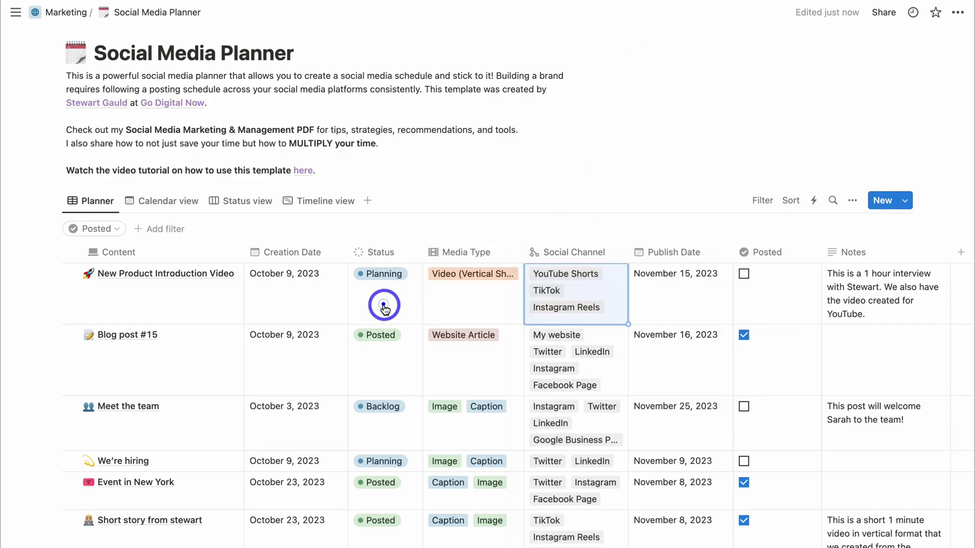
click(385, 307)
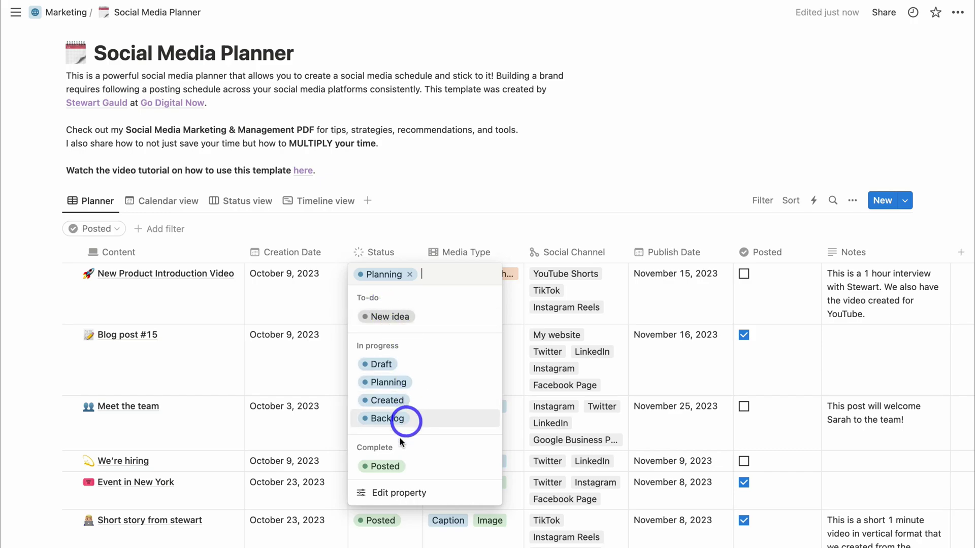
click(379, 495)
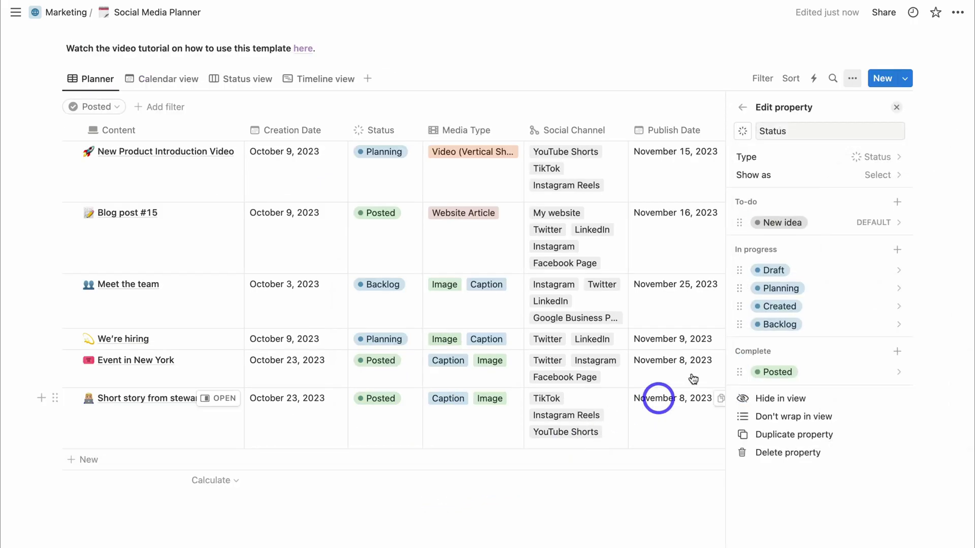
drag(797, 130, 745, 135)
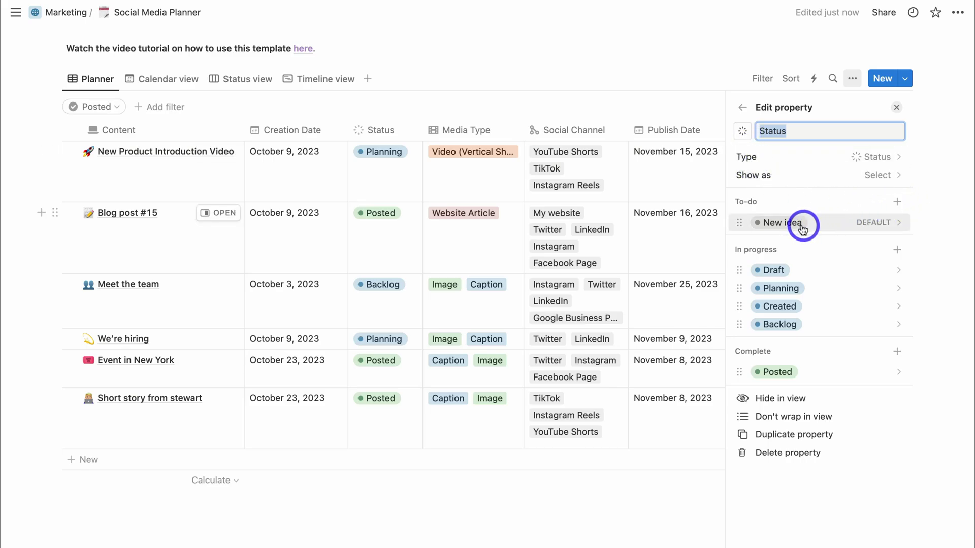
click(896, 107)
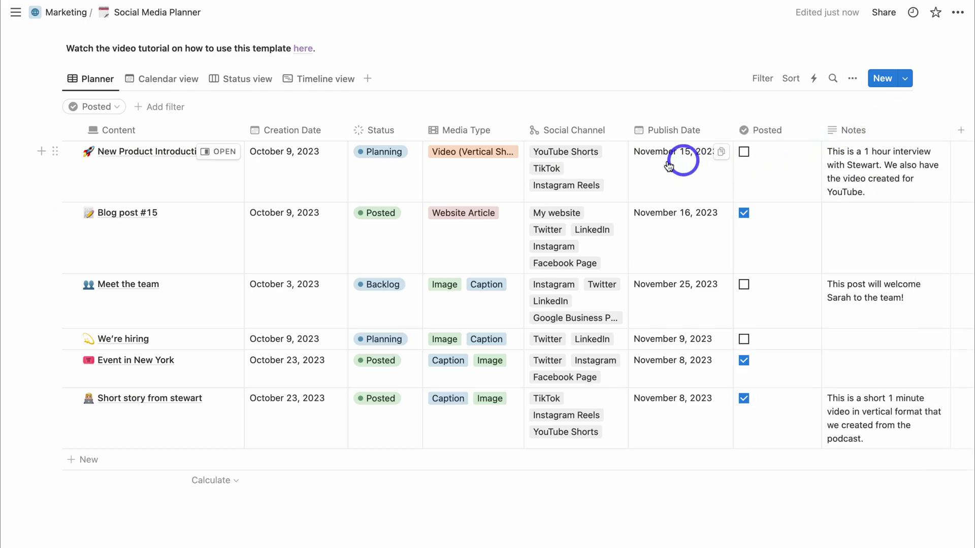
- Change the entry's Creation Date to November 13, 2023
click(693, 180)
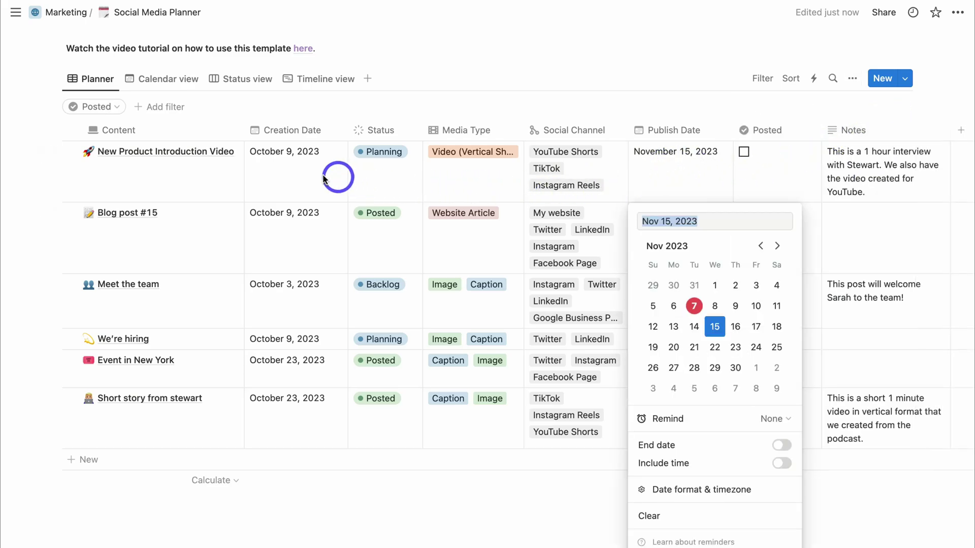
click(305, 180)
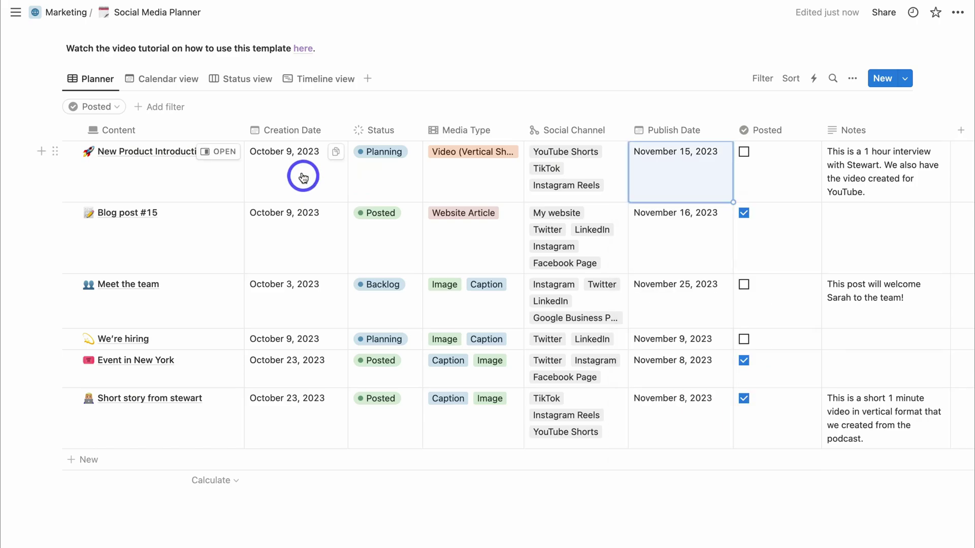
click(294, 178)
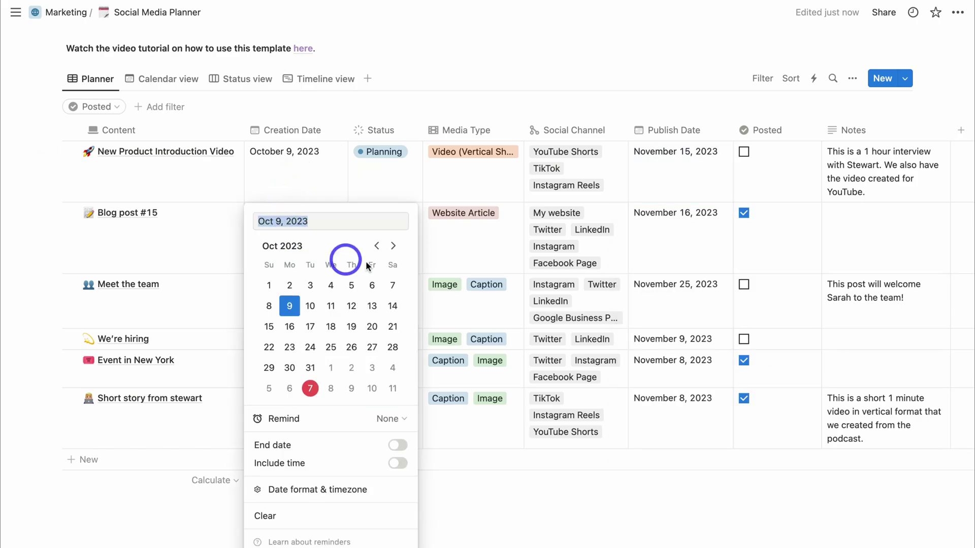
click(393, 247)
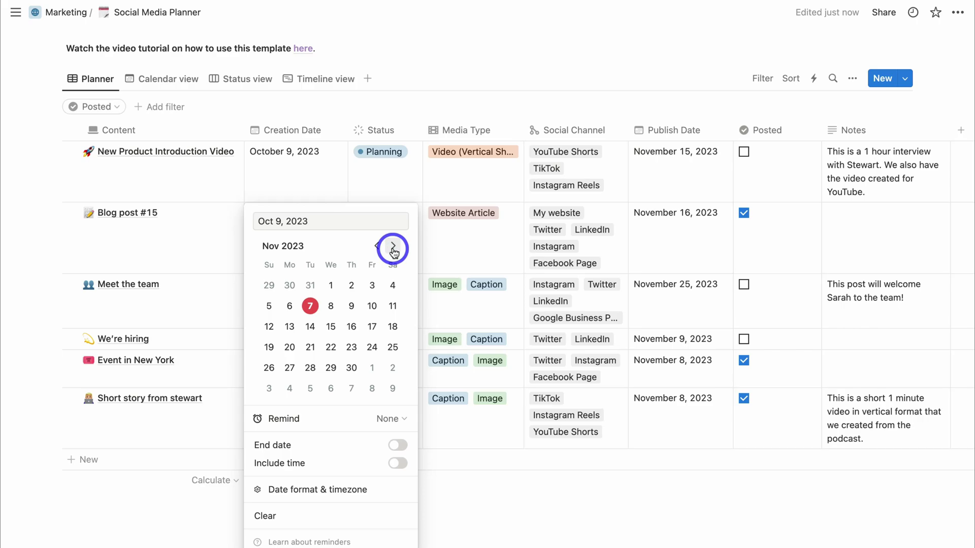
click(294, 329)
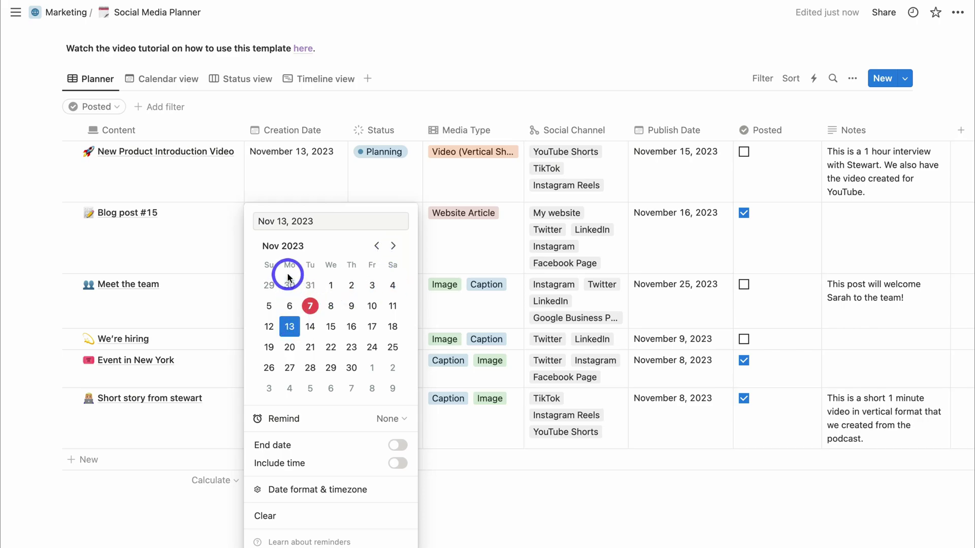
click(639, 175)
- Set the entry's Publish Date to November 21, 2023
click(641, 178)
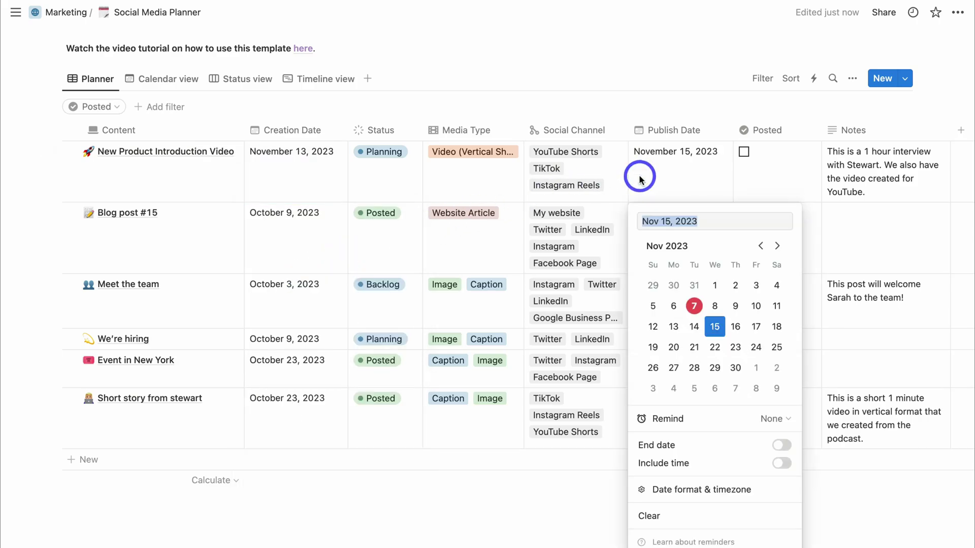
click(695, 348)
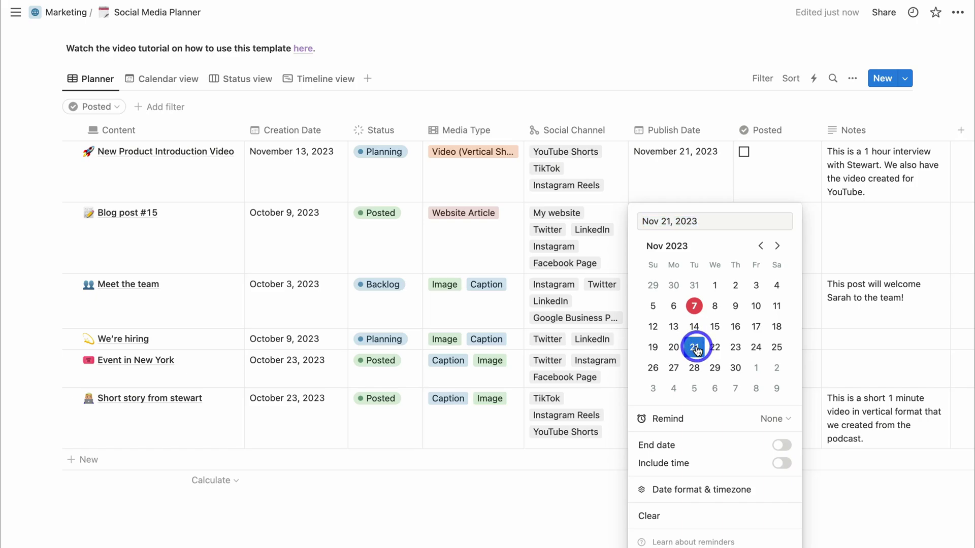
click(696, 185)
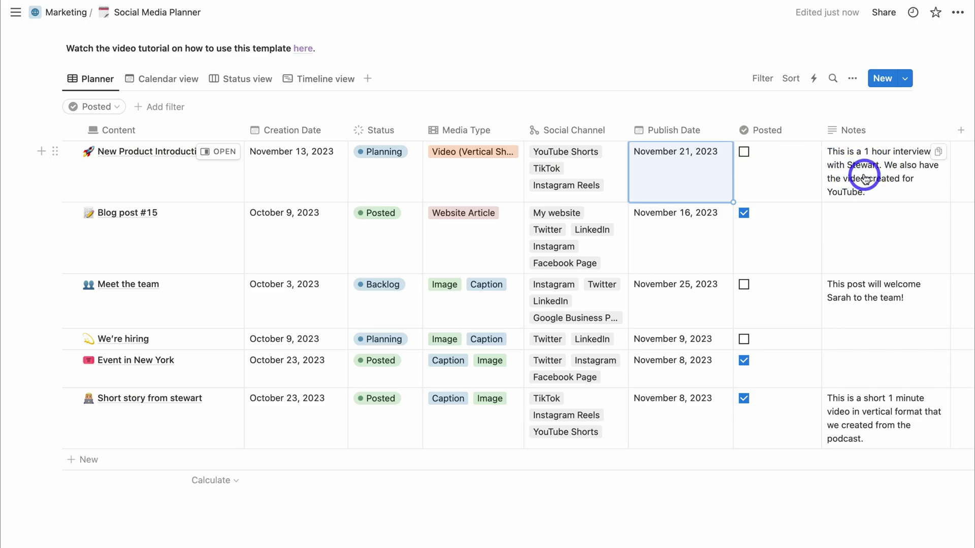
scroll(865, 178, right, 2)
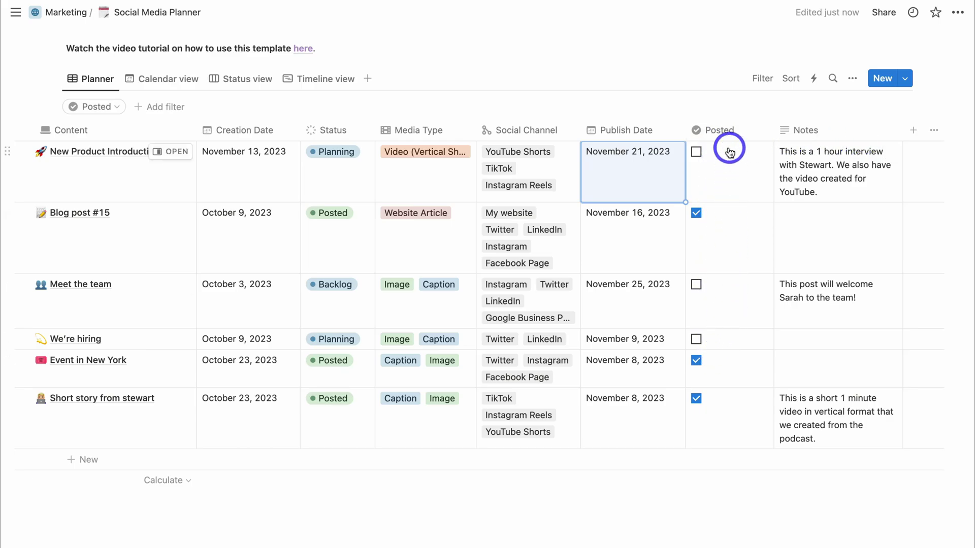
click(115, 111)
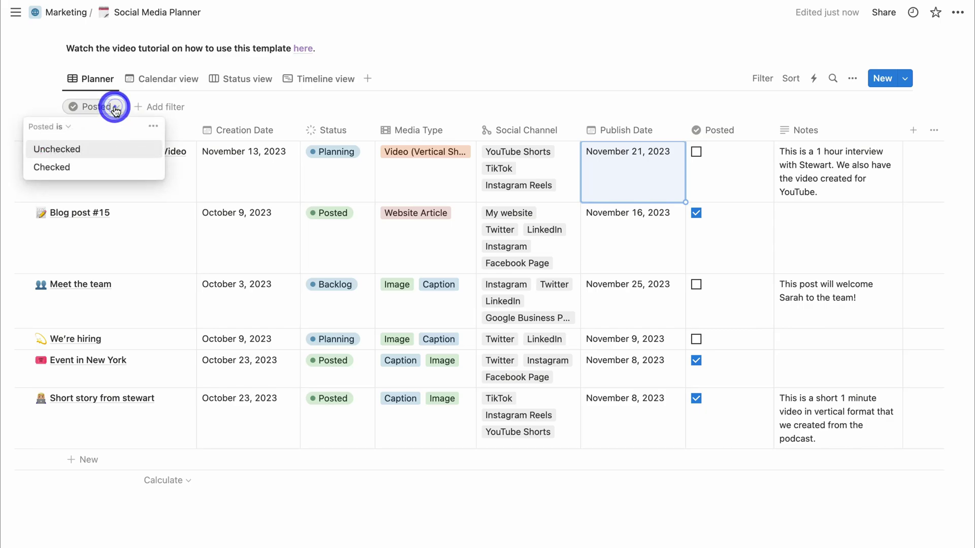
click(102, 169)
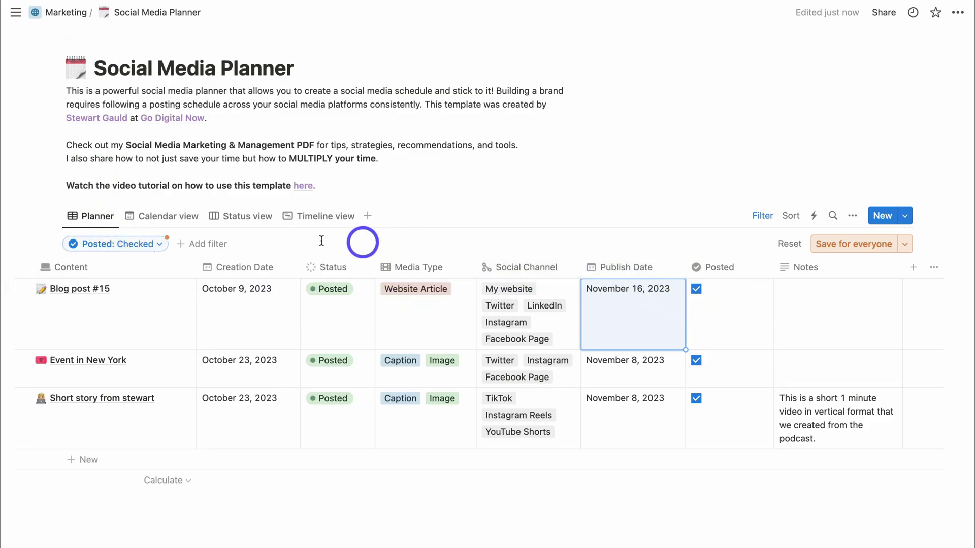
click(150, 244)
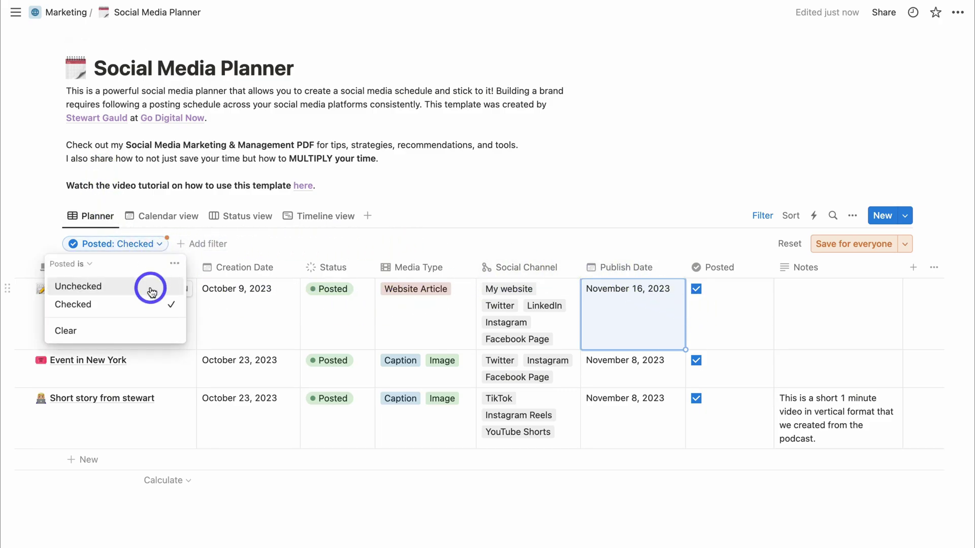
click(153, 285)
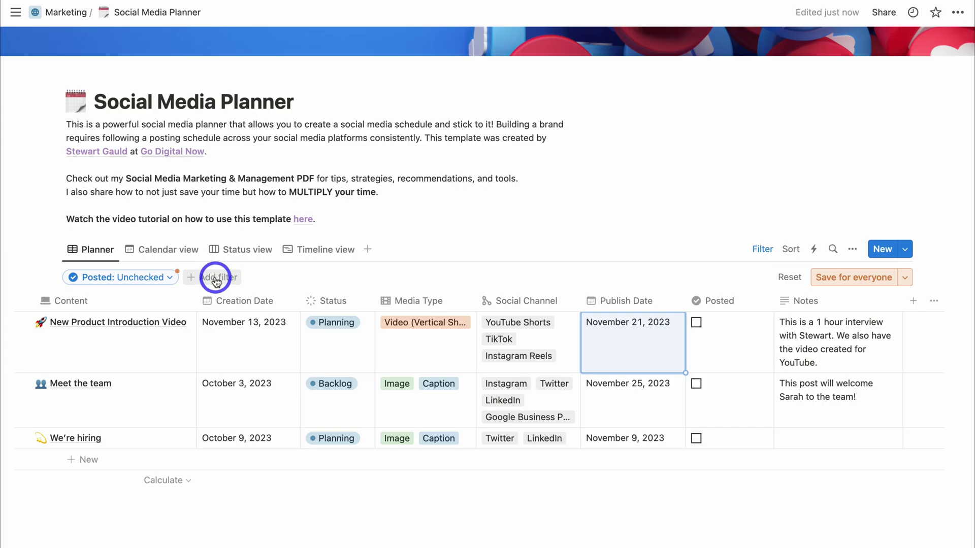
click(171, 279)
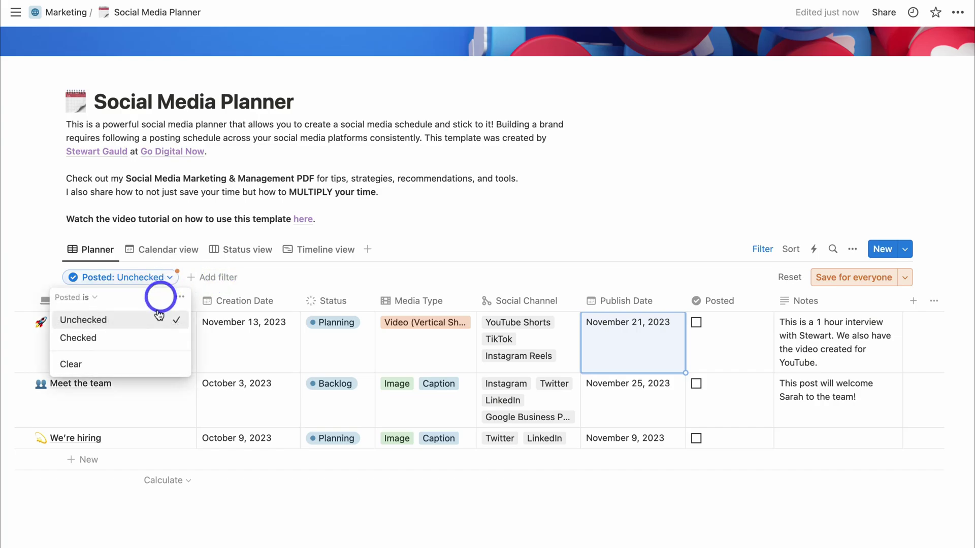
click(156, 365)
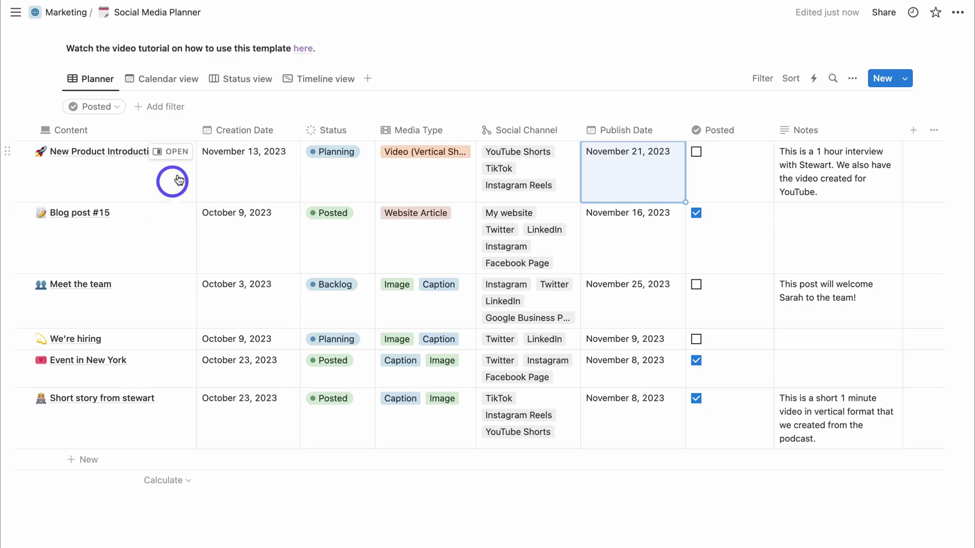
scroll(173, 158, left, 2)
click(219, 151)
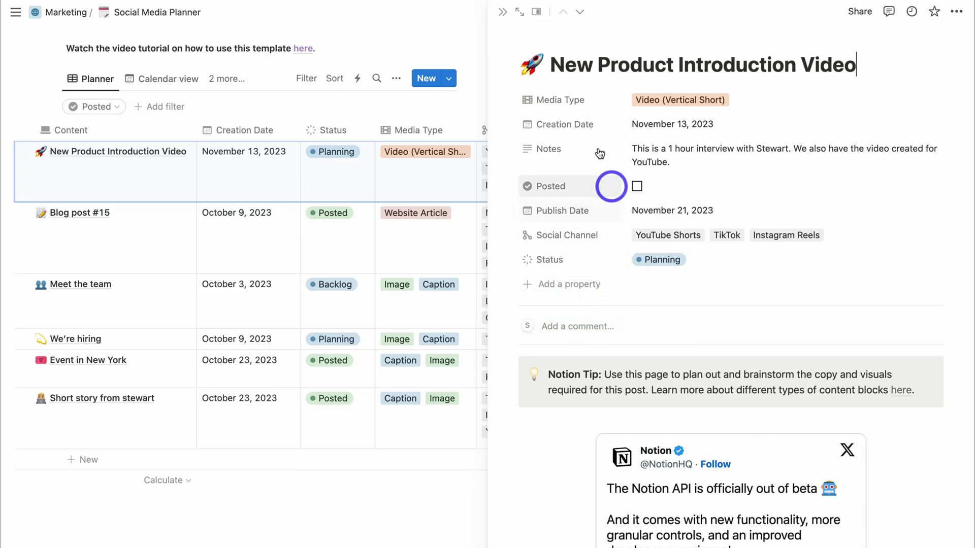
click(503, 11)
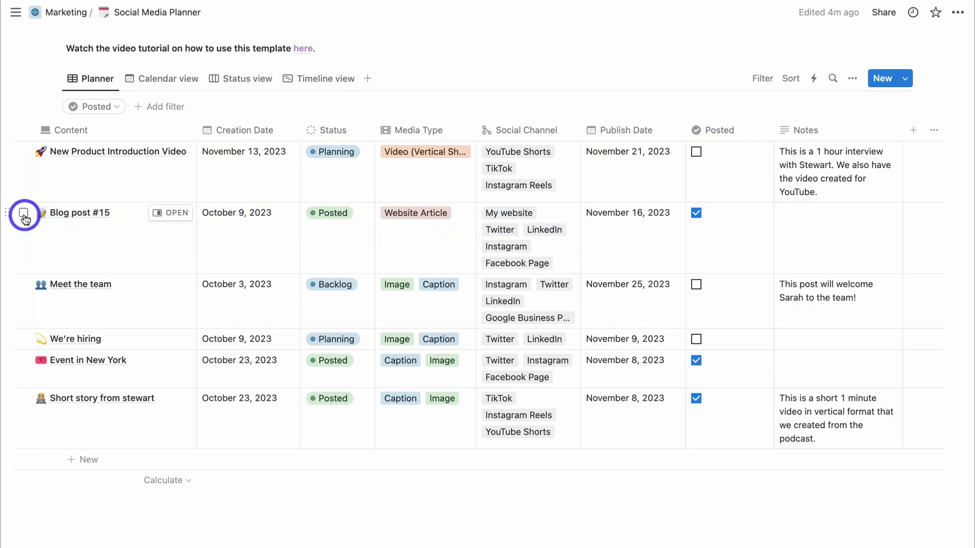
- Duplicate the Blog post #15 row in the Planner
click(23, 213)
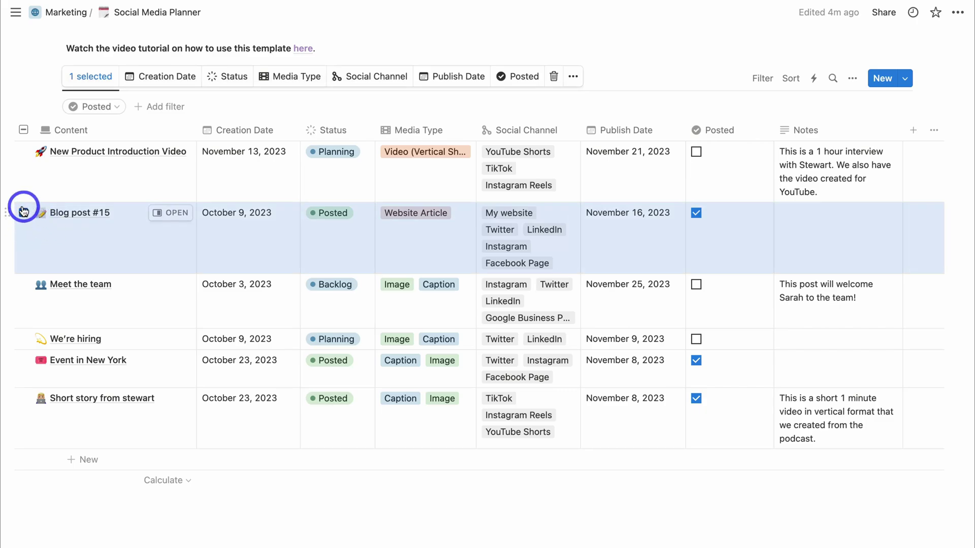
click(572, 79)
click(604, 144)
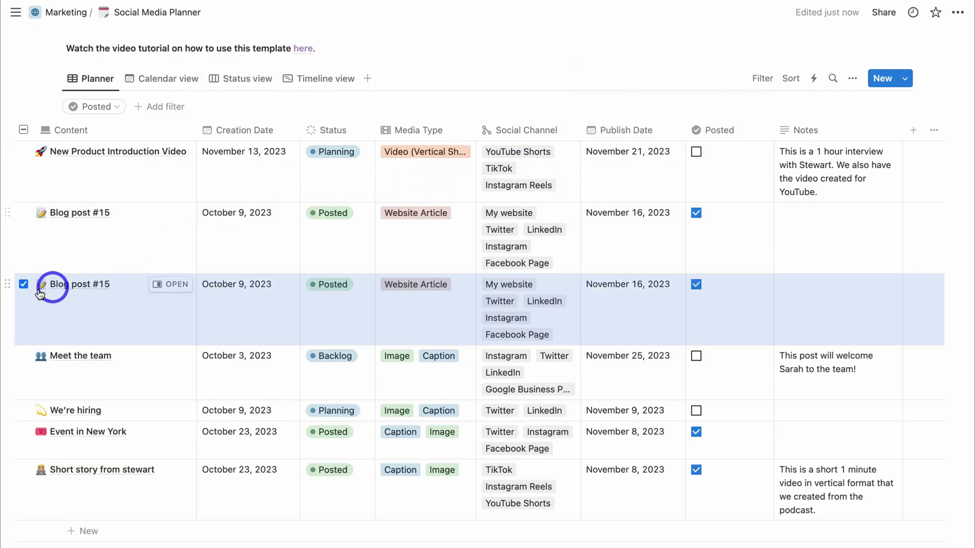
- Untick Posted on the copy and retitle it Blog post #16
click(24, 285)
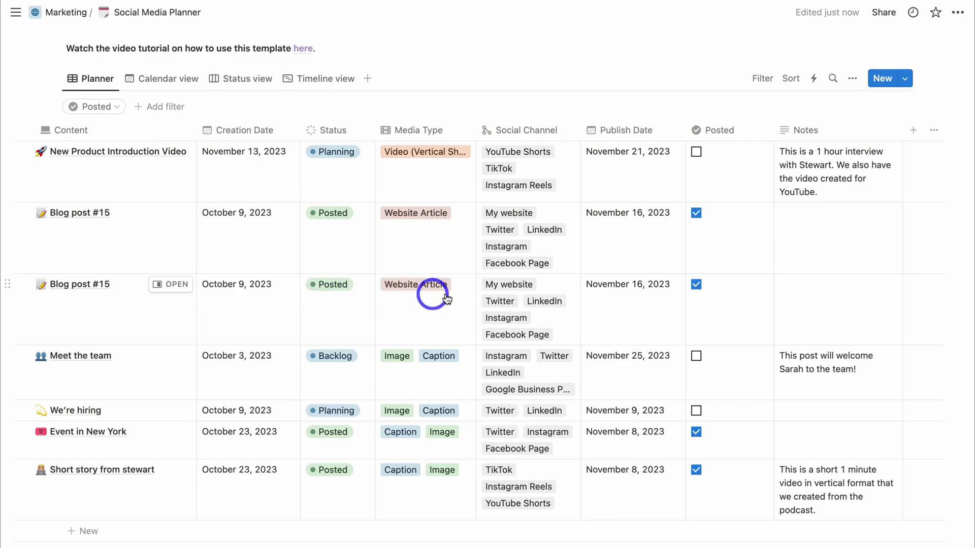
click(696, 285)
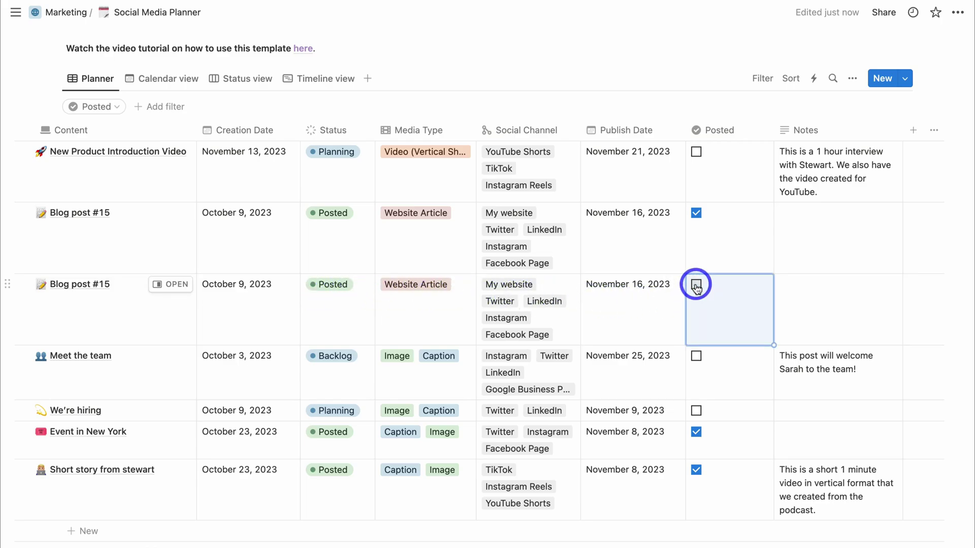
click(115, 284)
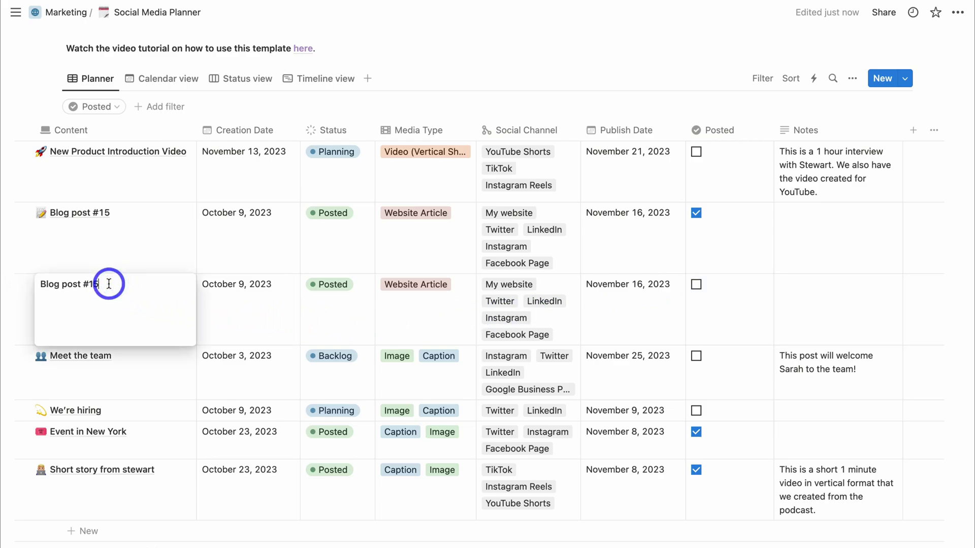
click(166, 290)
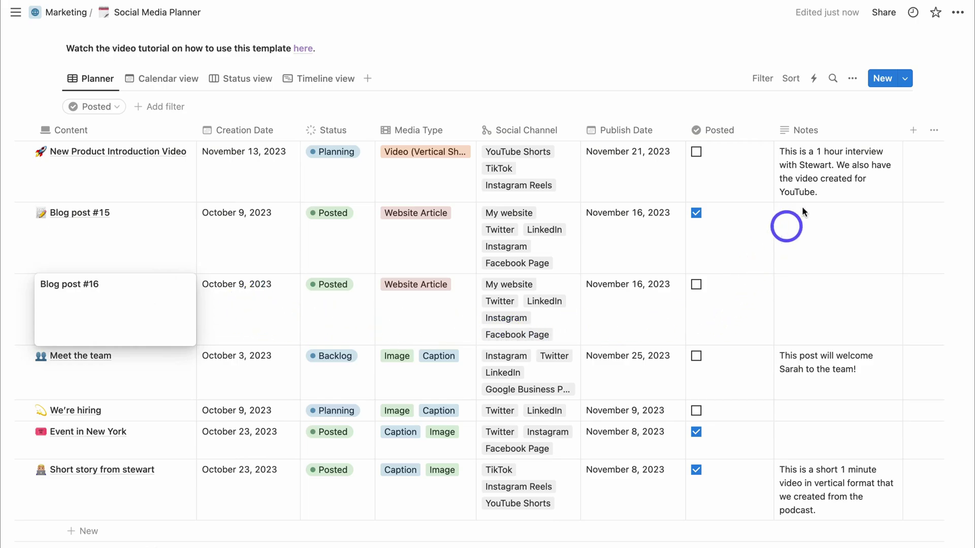
- Add a New idea row titled 'Welcome new team member' and close its side peek
click(883, 80)
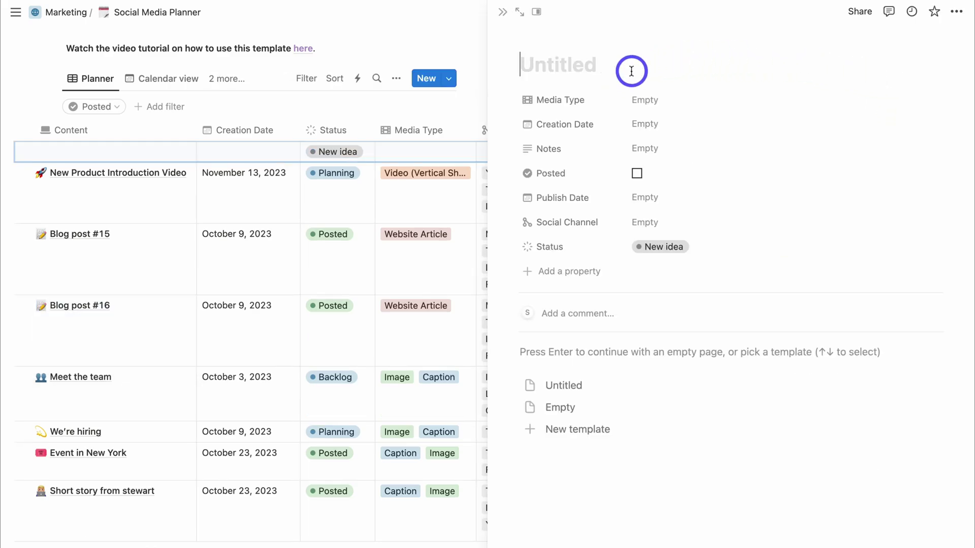
text(Welcome new team member)
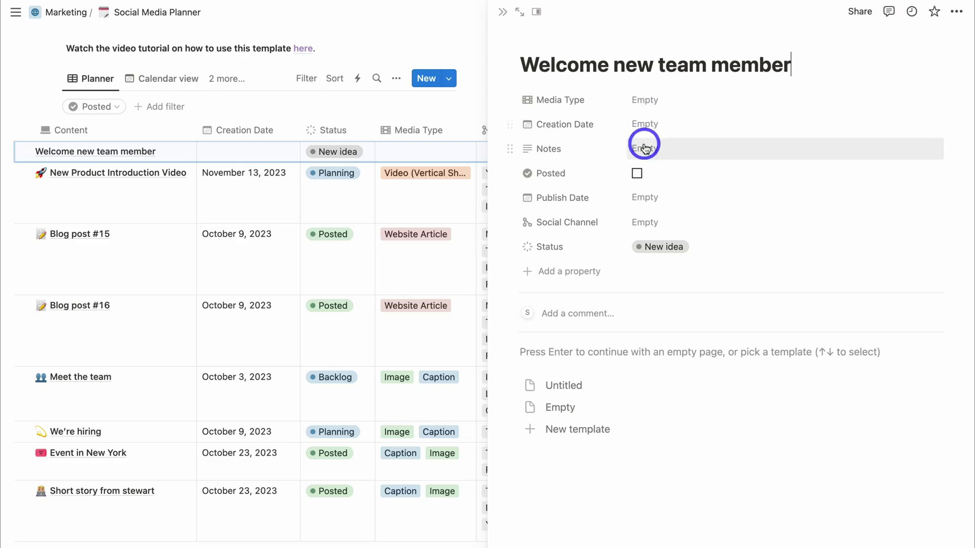
click(502, 12)
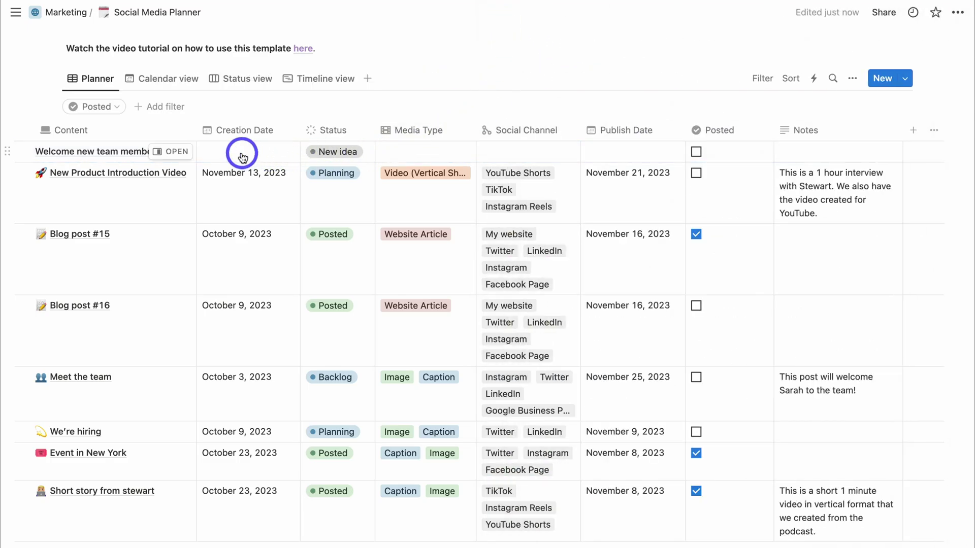
scroll(584, 142, down, 2)
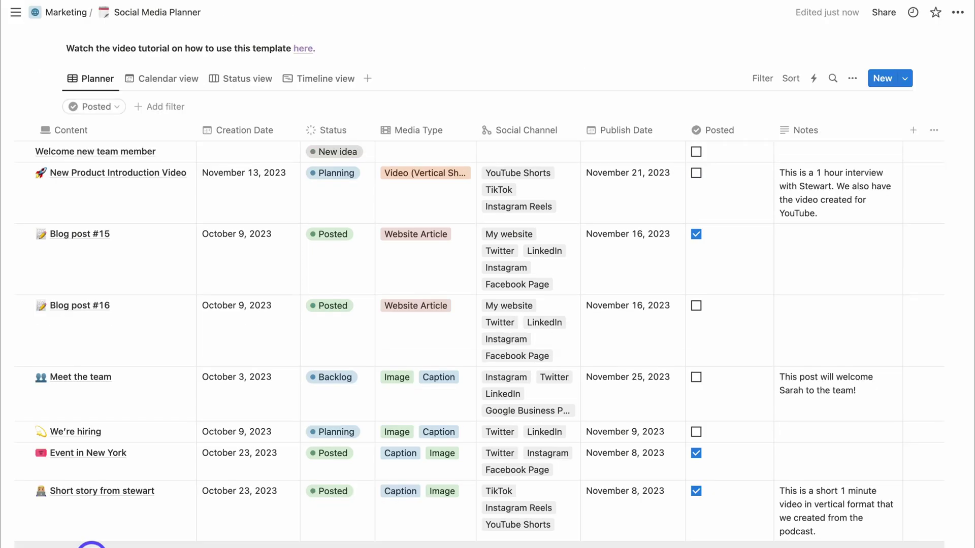
- Switch to the Calendar view and browse the November and December 2023 posts
click(163, 88)
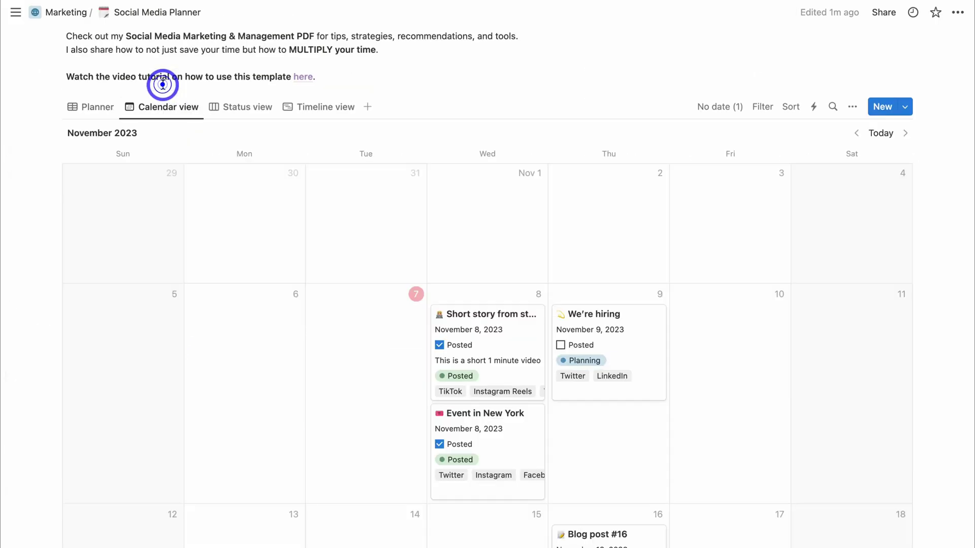
scroll(264, 312, down, 5)
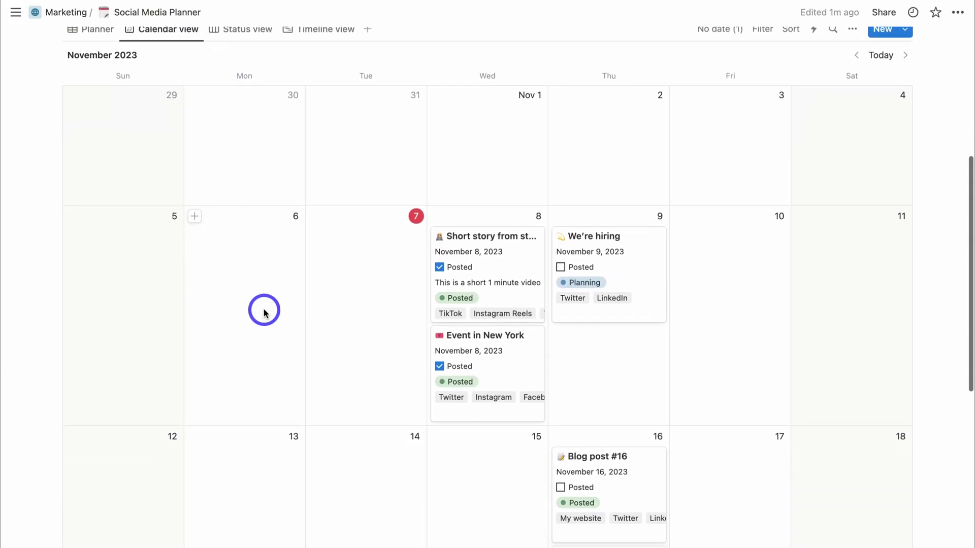
scroll(264, 312, up, 5)
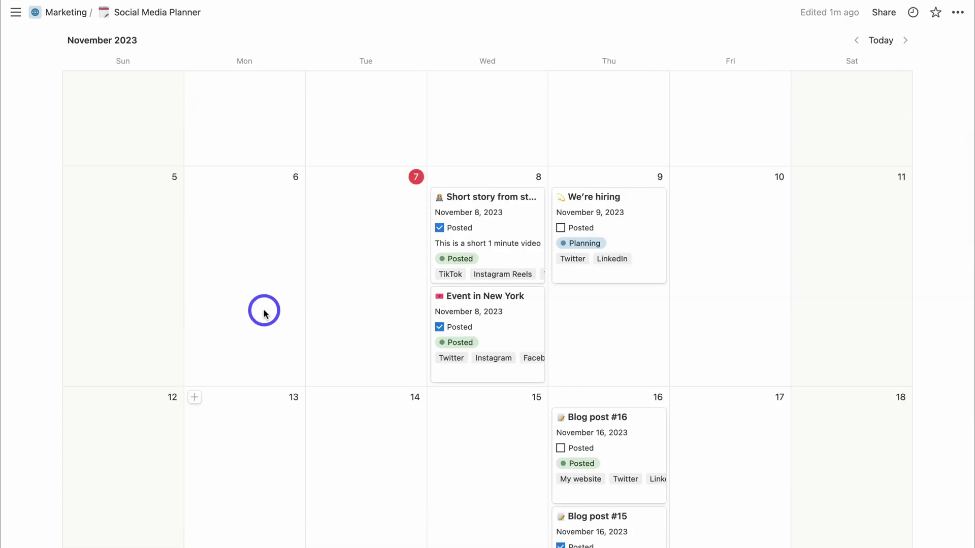
scroll(264, 312, down, 8)
scroll(264, 312, down, 20)
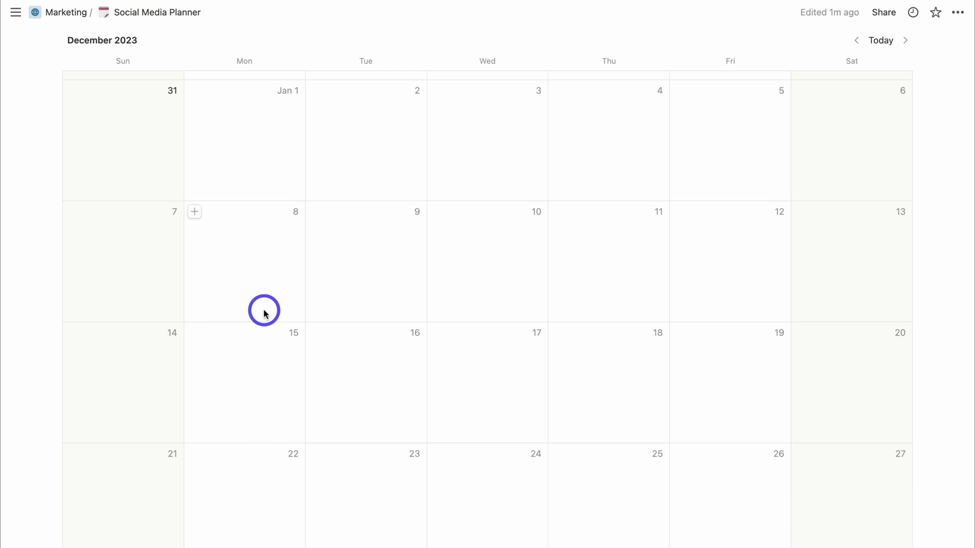
scroll(264, 313, up, 20)
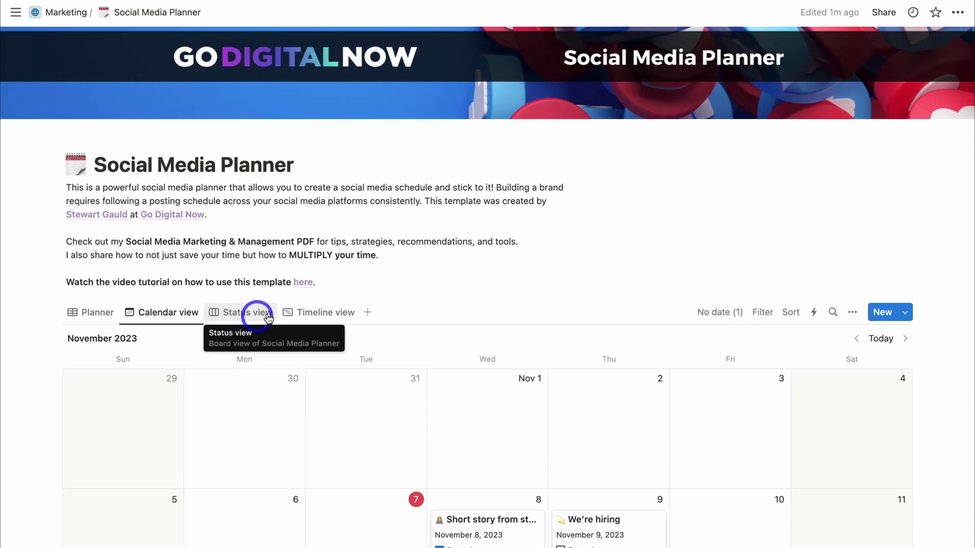
- On the Status board, drag New Product Introduction Video from Planning into Backlog
click(243, 311)
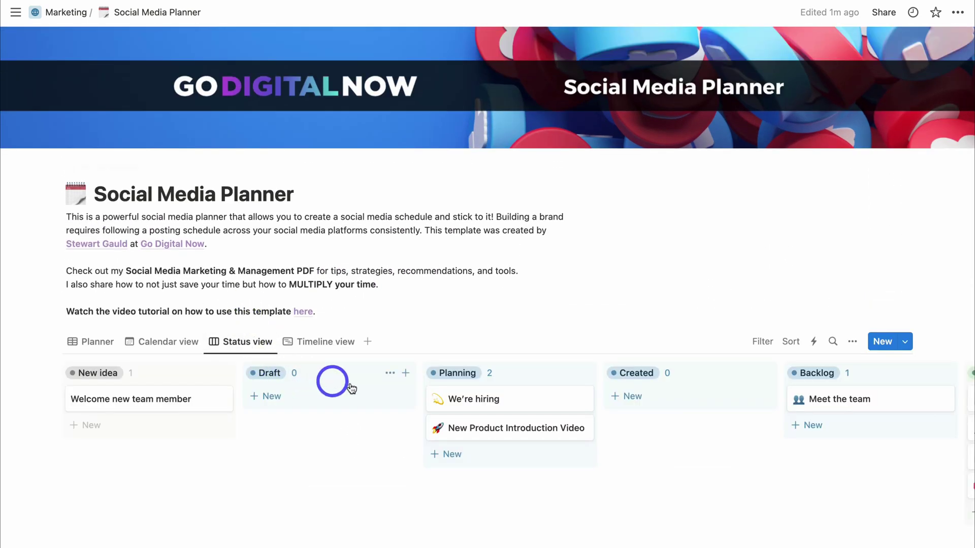
scroll(514, 396, right, 5)
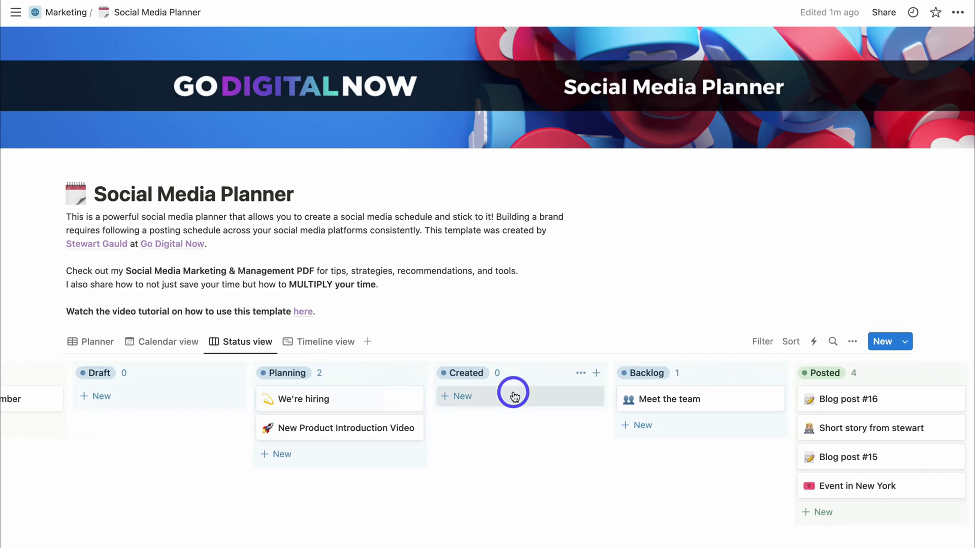
scroll(514, 396, left, 5)
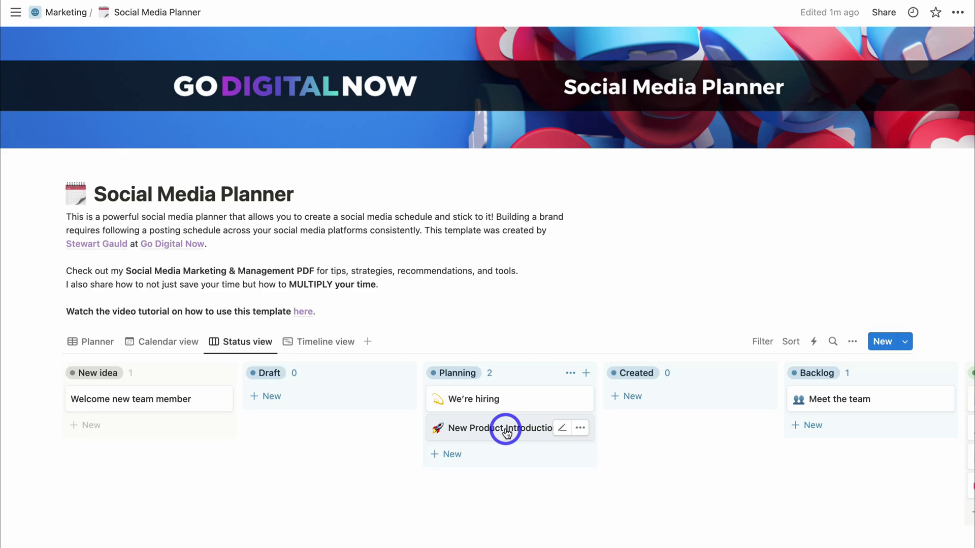
drag(505, 432, 855, 421)
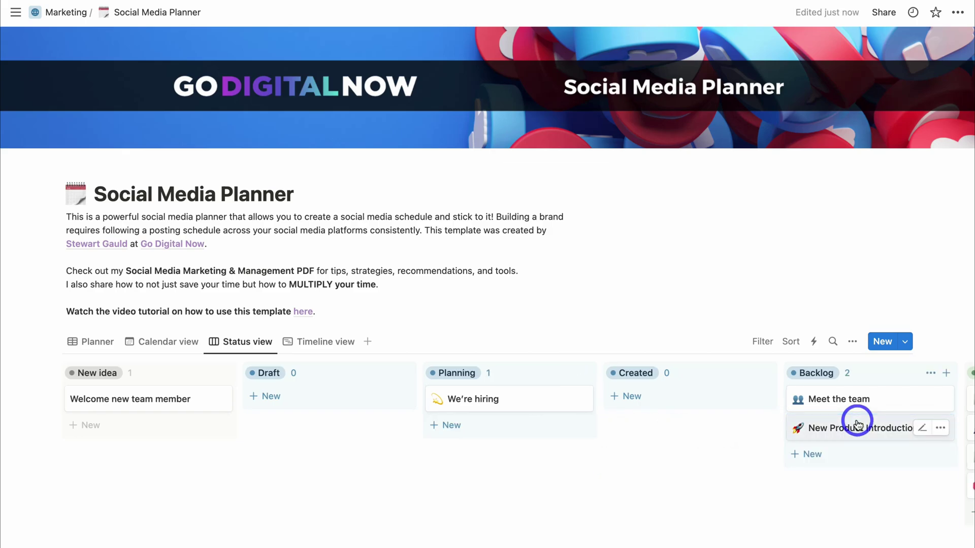
scroll(823, 414, right, 3)
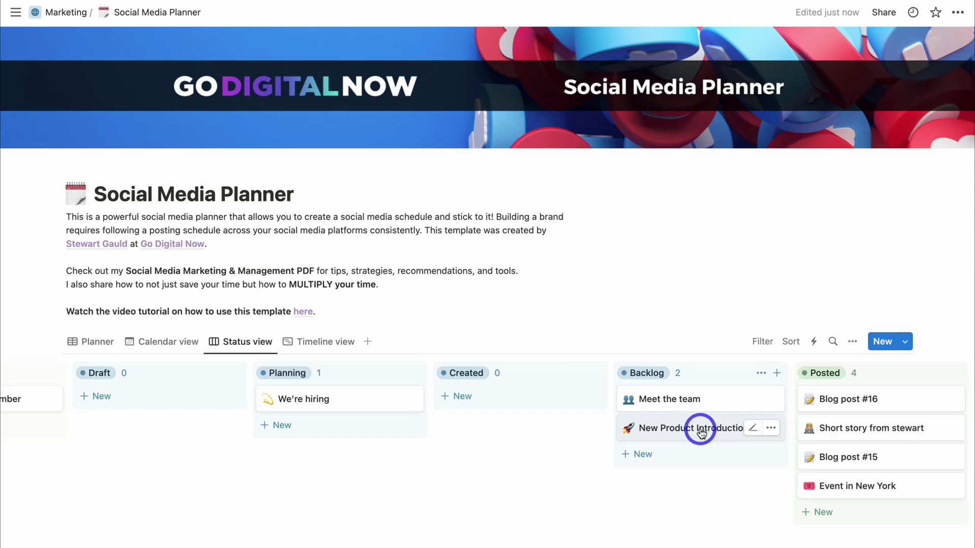
- Confirm Backlog status in the Planner table, then display posts in Timeline view
click(98, 343)
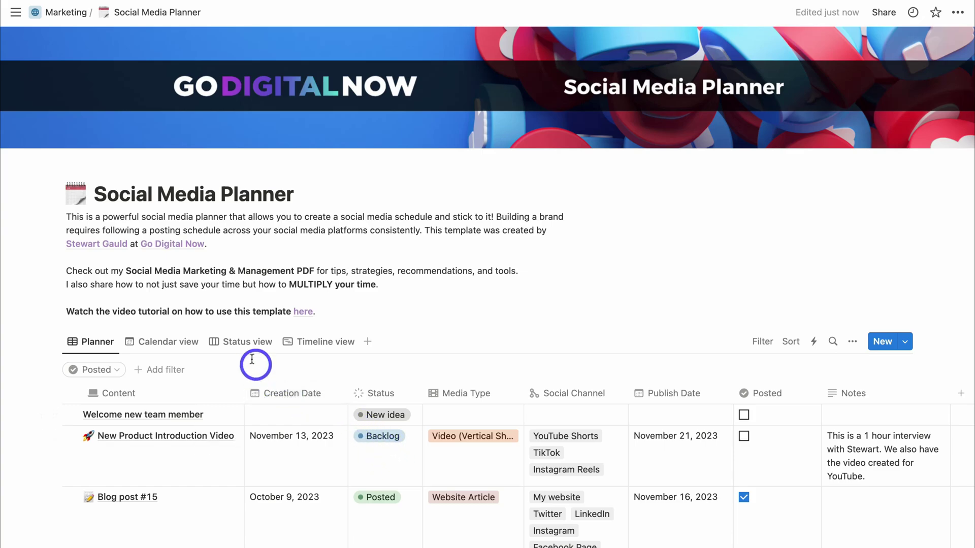
click(244, 344)
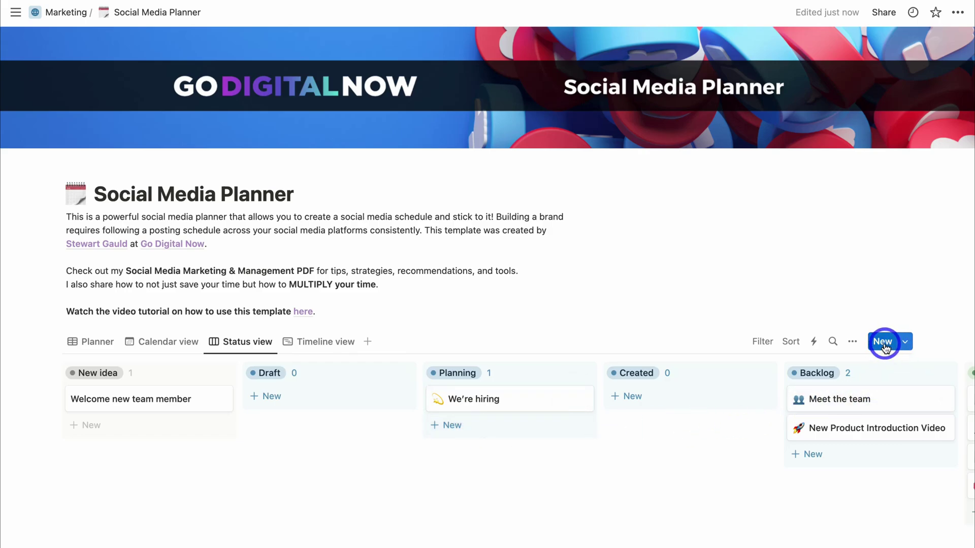
click(325, 347)
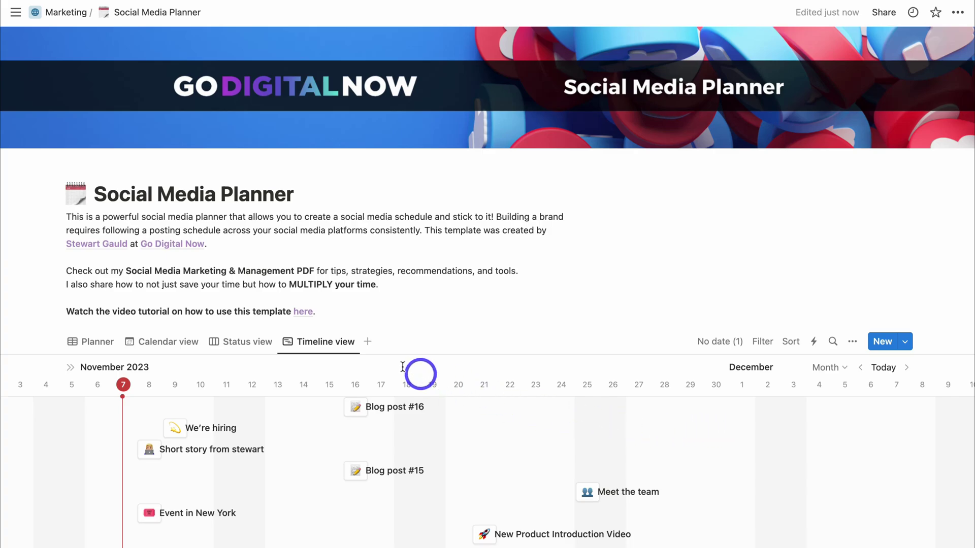
- Leave the Timeline view for the Planner table and scroll through all posts
click(327, 345)
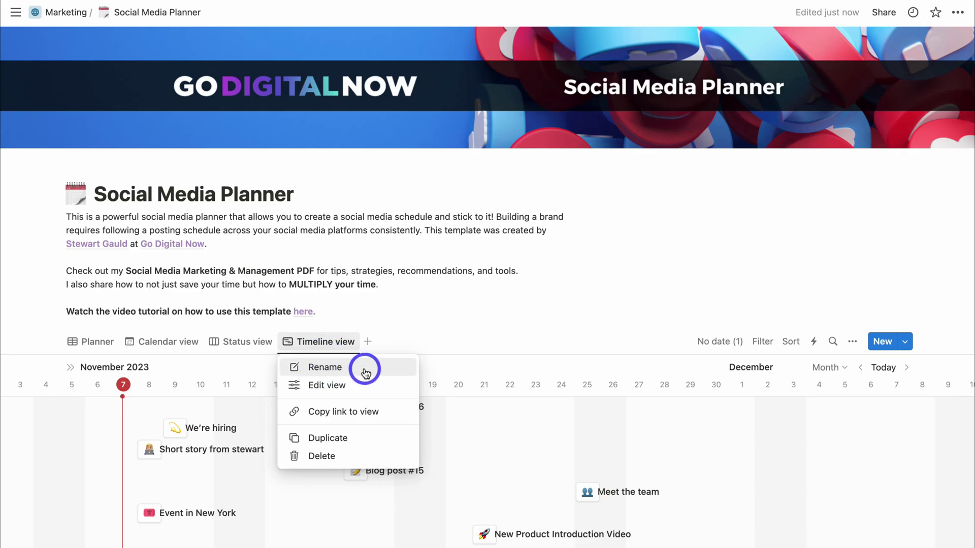
click(441, 335)
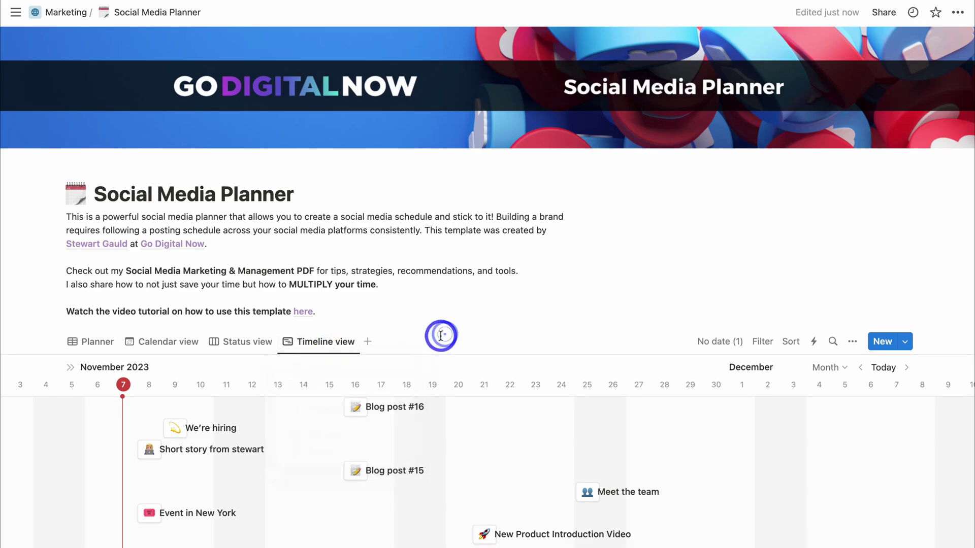
click(96, 345)
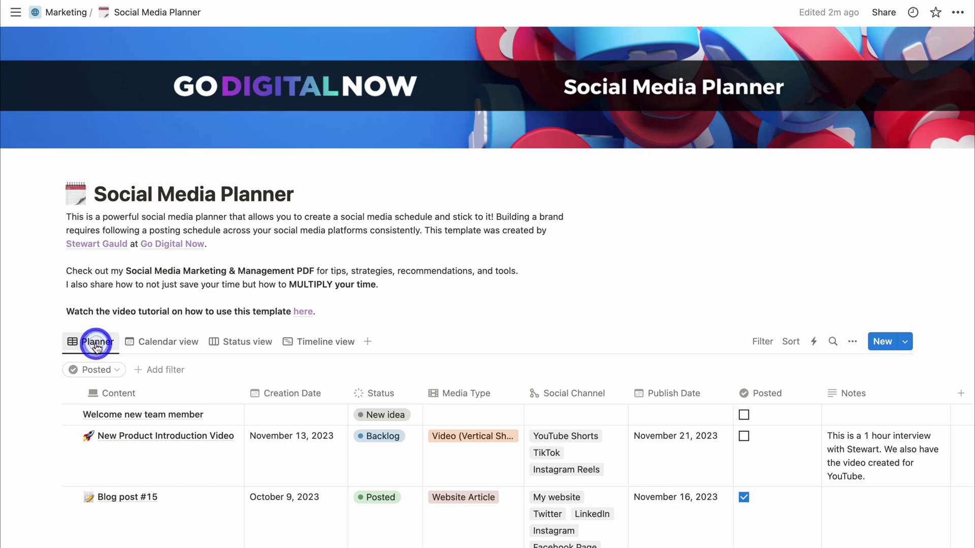
scroll(128, 350, down, 5)
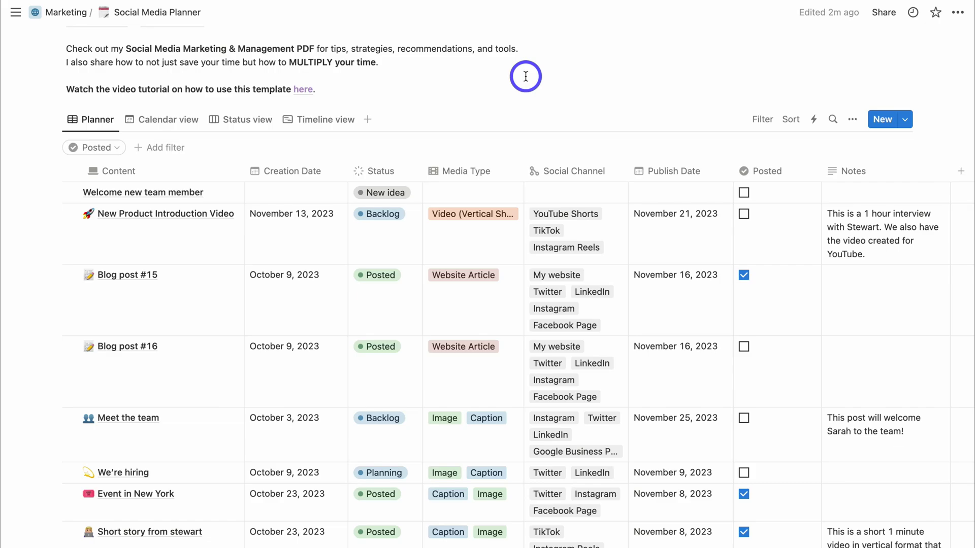
scroll(534, 320, up, 5)
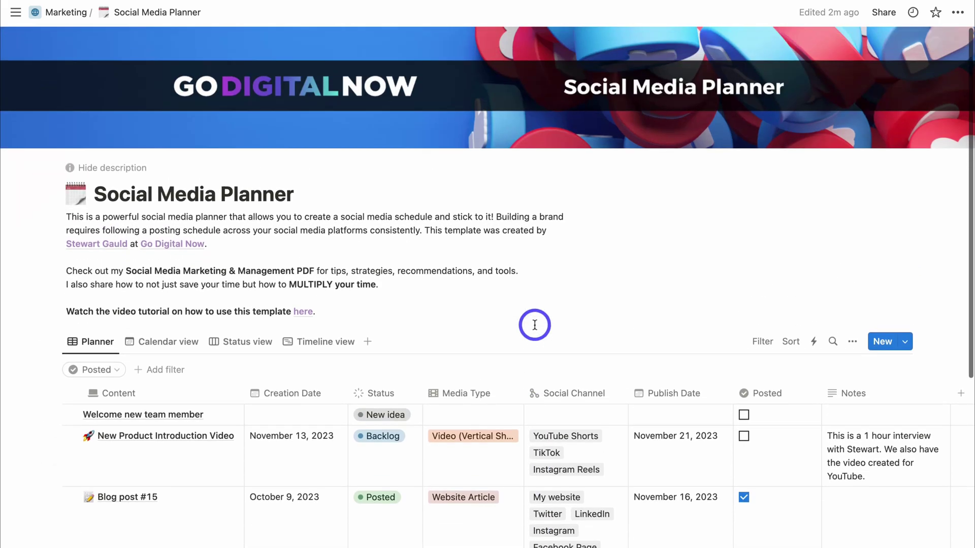